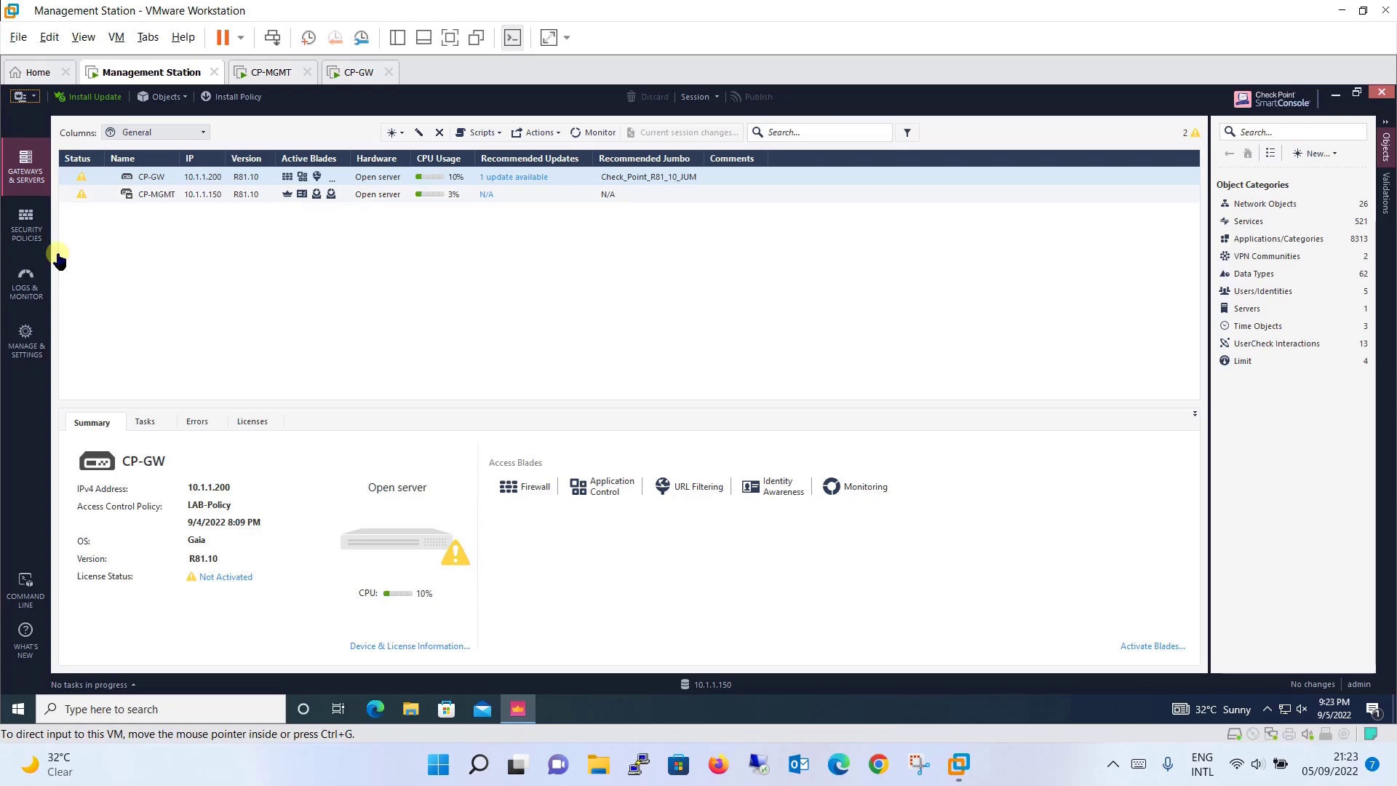
# Open the security policies and view the Access Control policy and the Threat Prevention custom policy
pyautogui.click(20, 236)
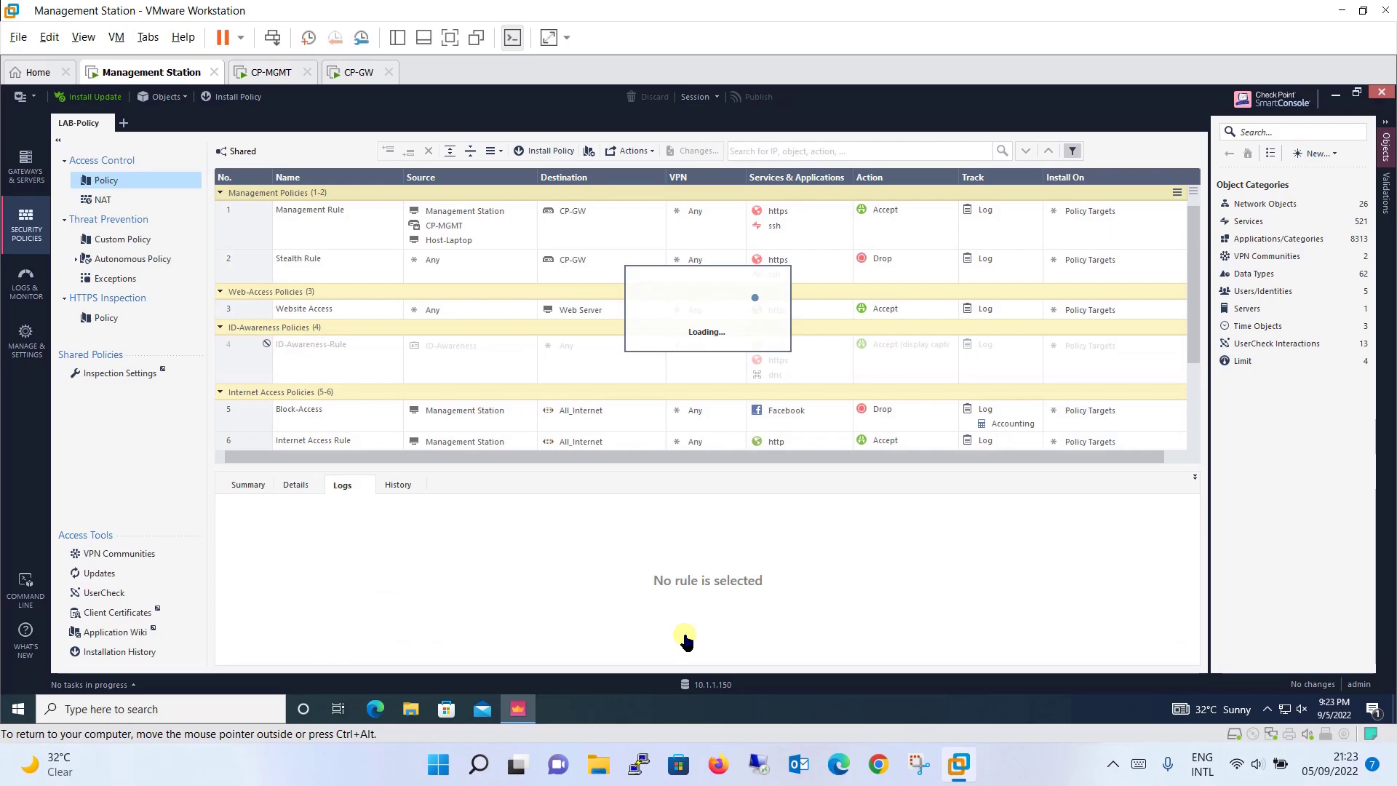
pyautogui.click(123, 239)
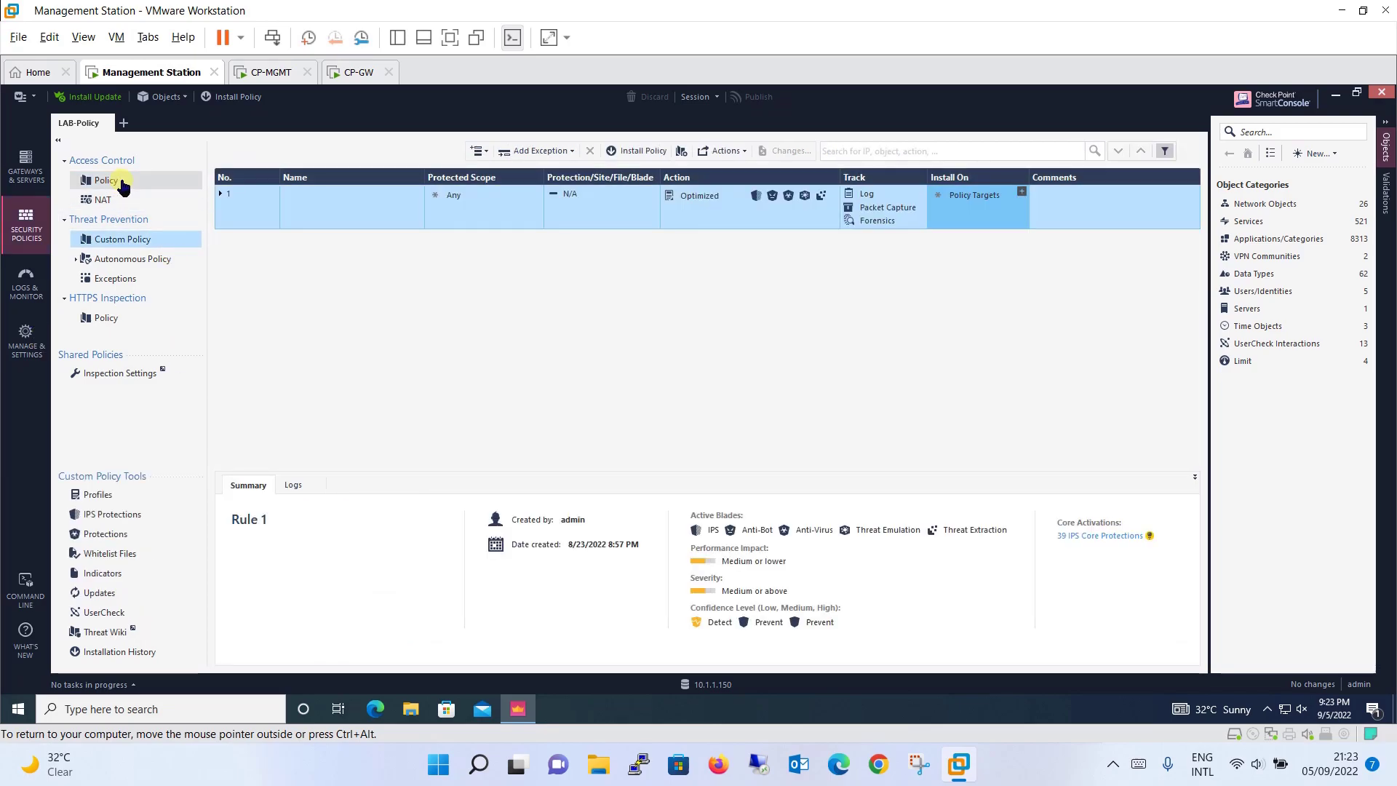
pyautogui.click(107, 180)
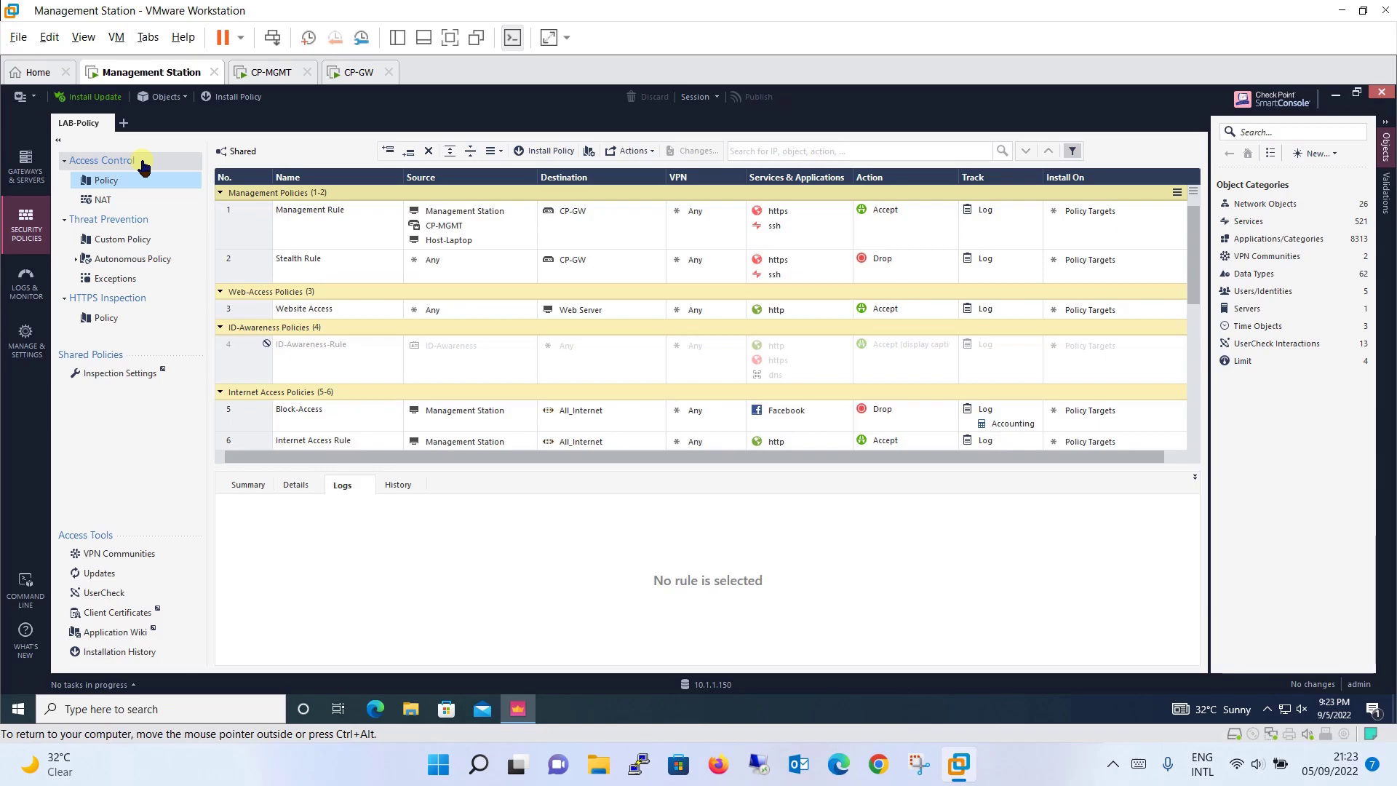
pyautogui.click(130, 248)
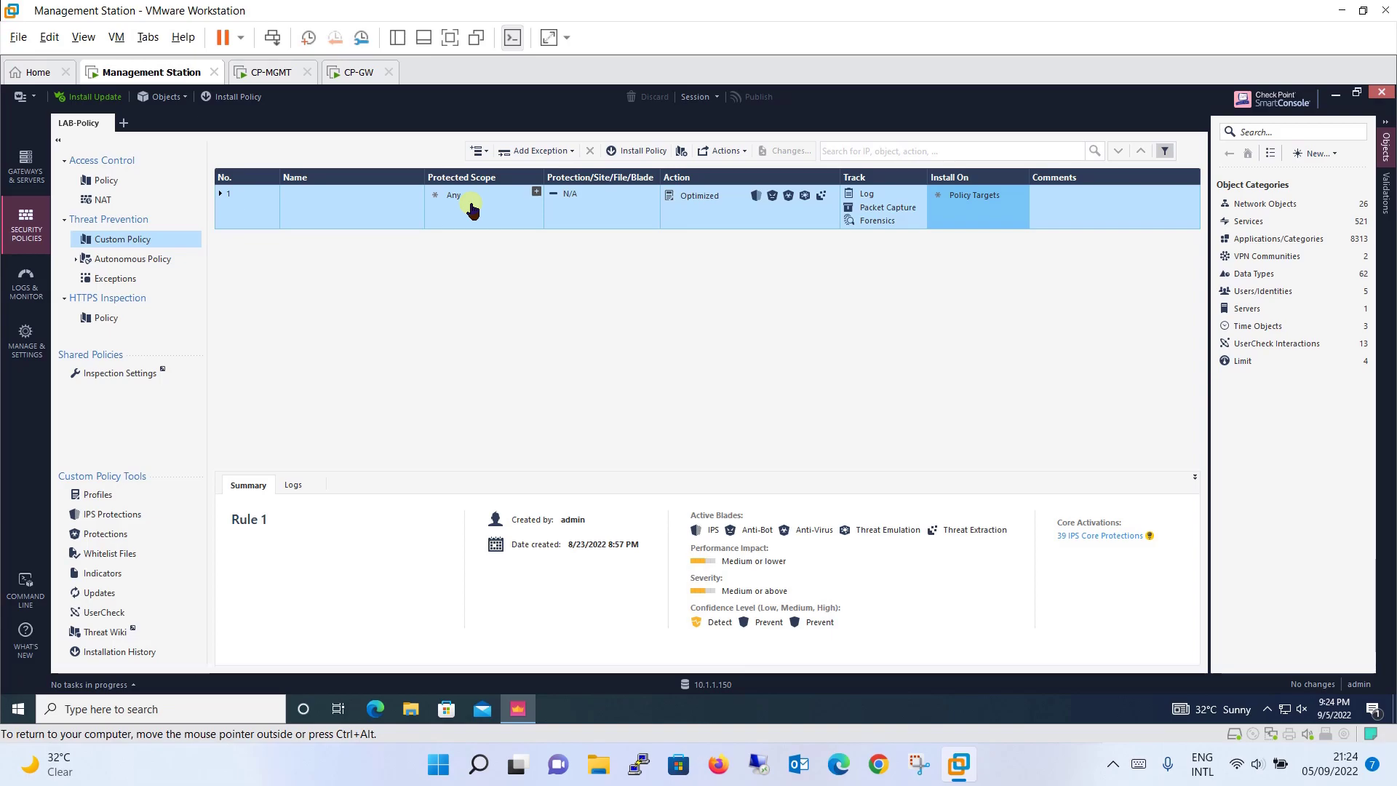
# Examine the custom policy rule's protection, action profile, tracking options, policy targets and active blades
pyautogui.moveTo(572, 221)
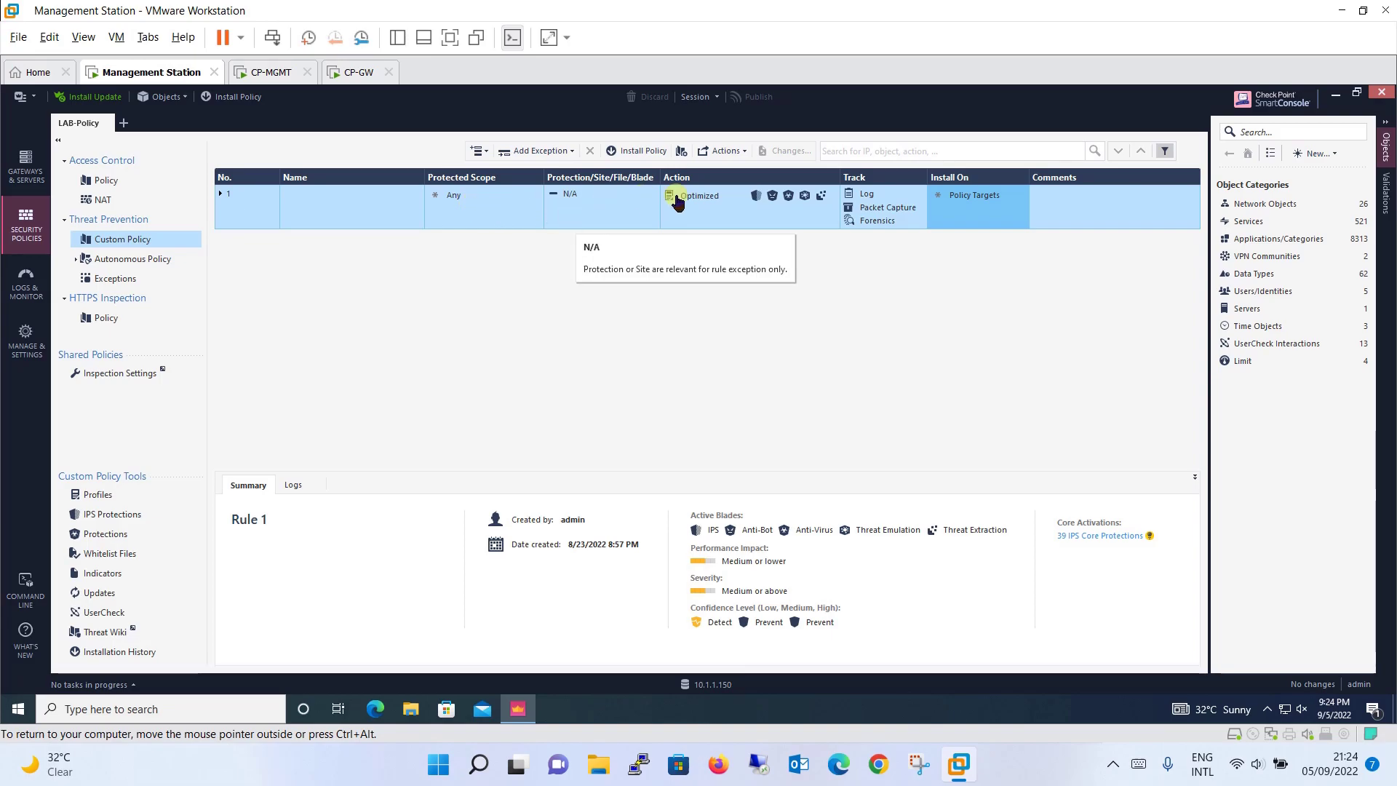
pyautogui.moveTo(700, 198)
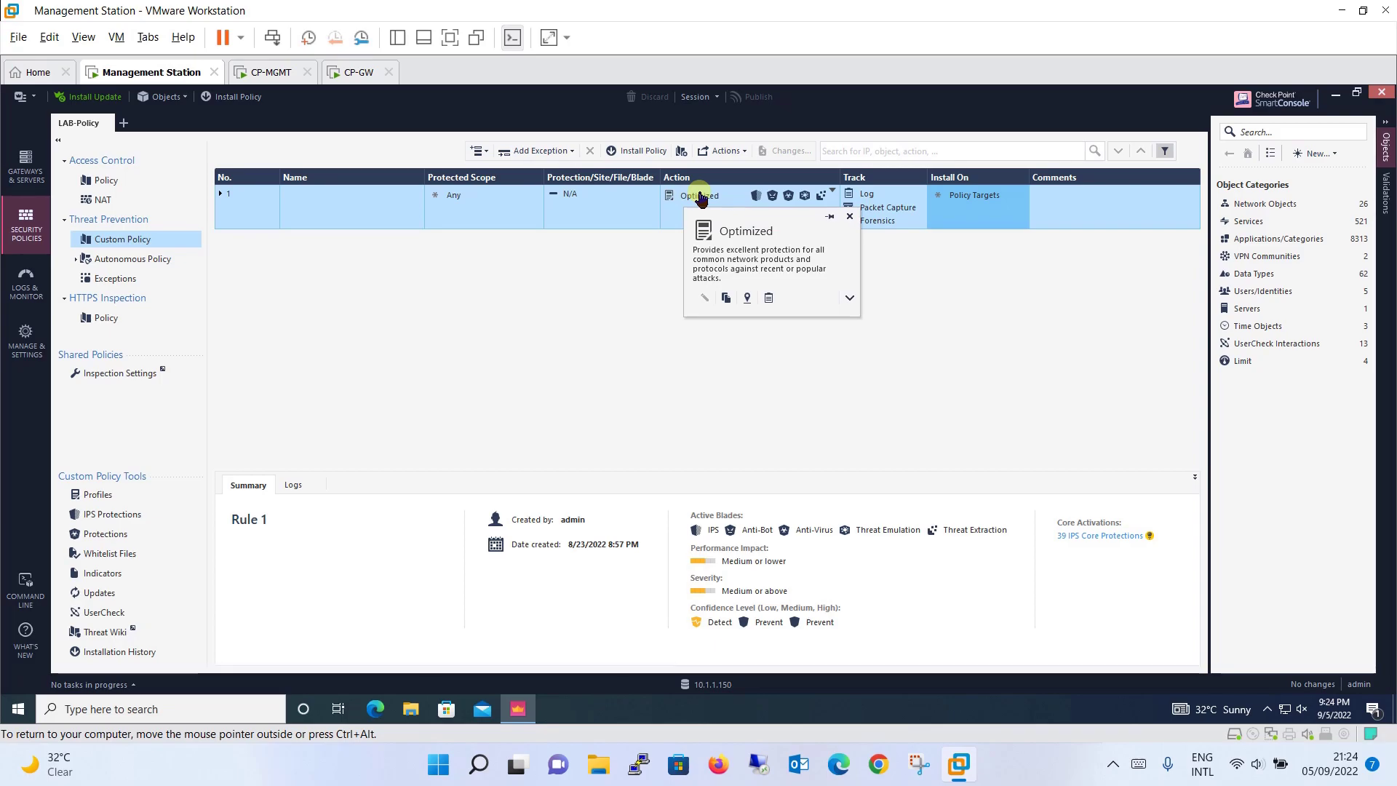
pyautogui.click(820, 198)
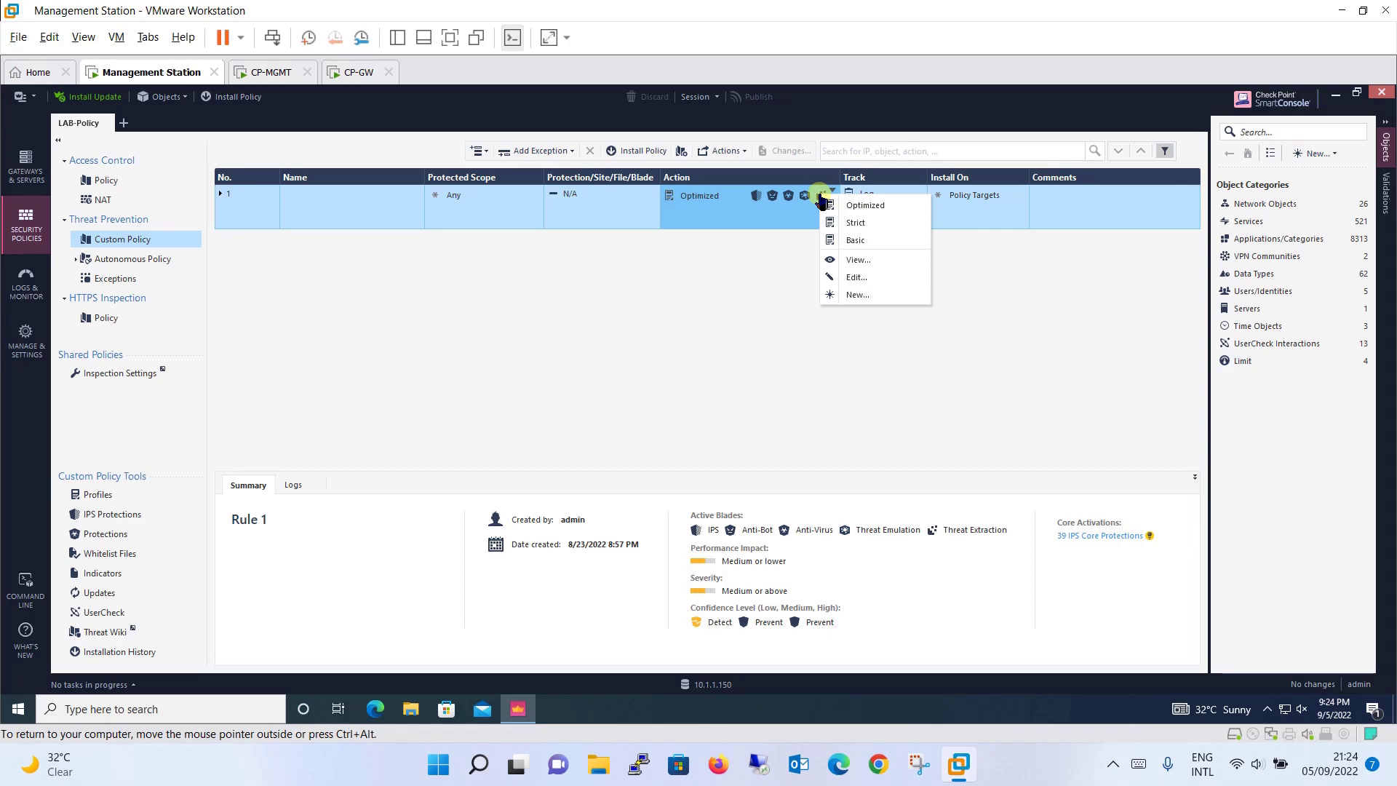
pyautogui.click(863, 367)
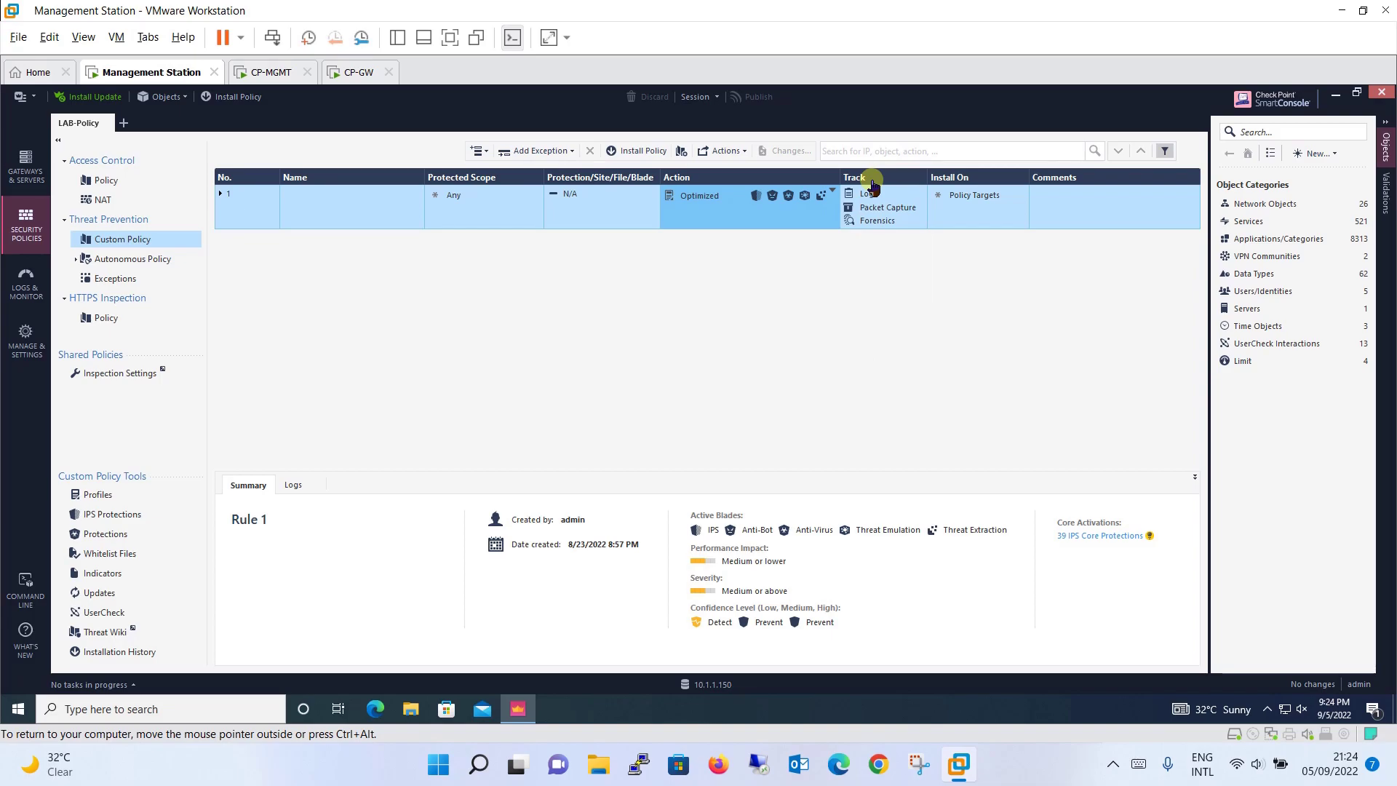
pyautogui.click(904, 204)
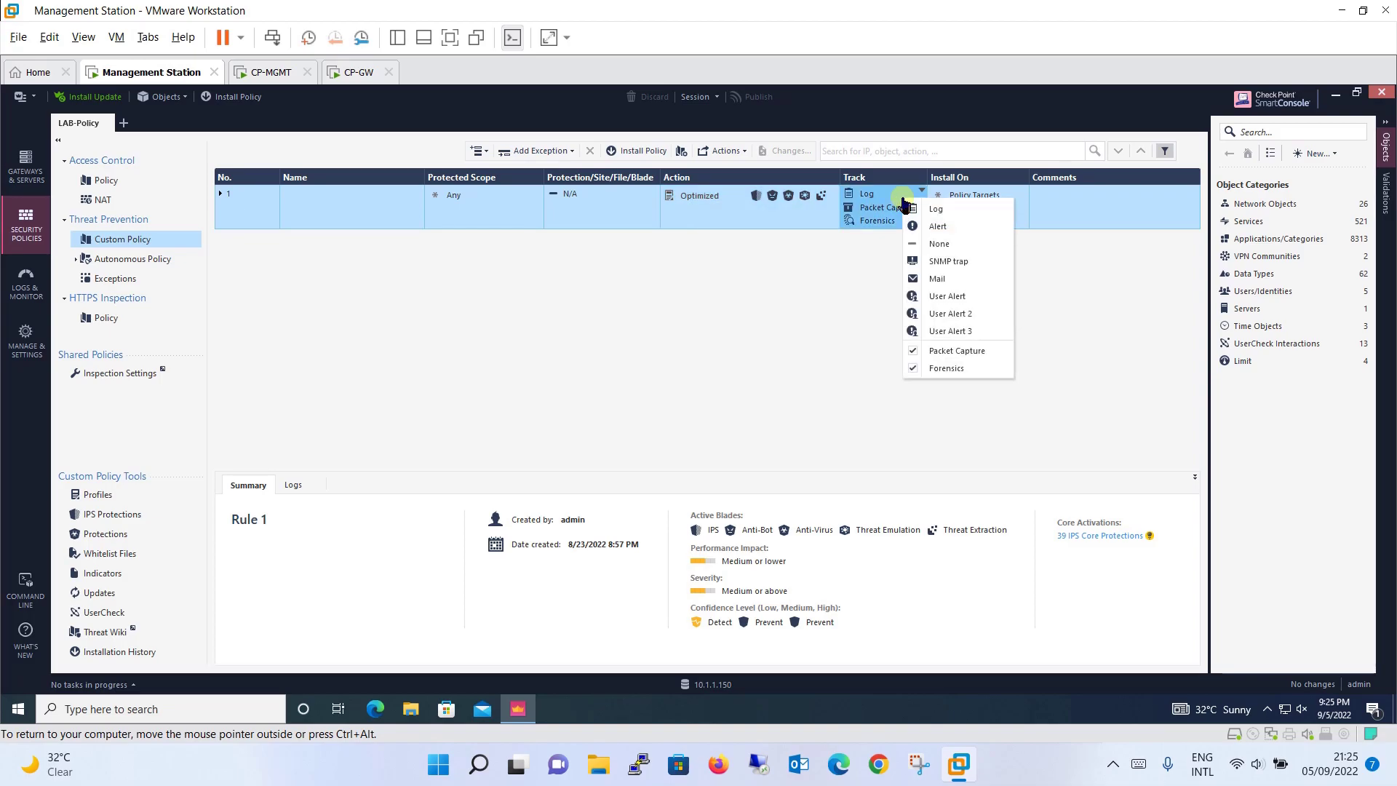
pyautogui.click(866, 243)
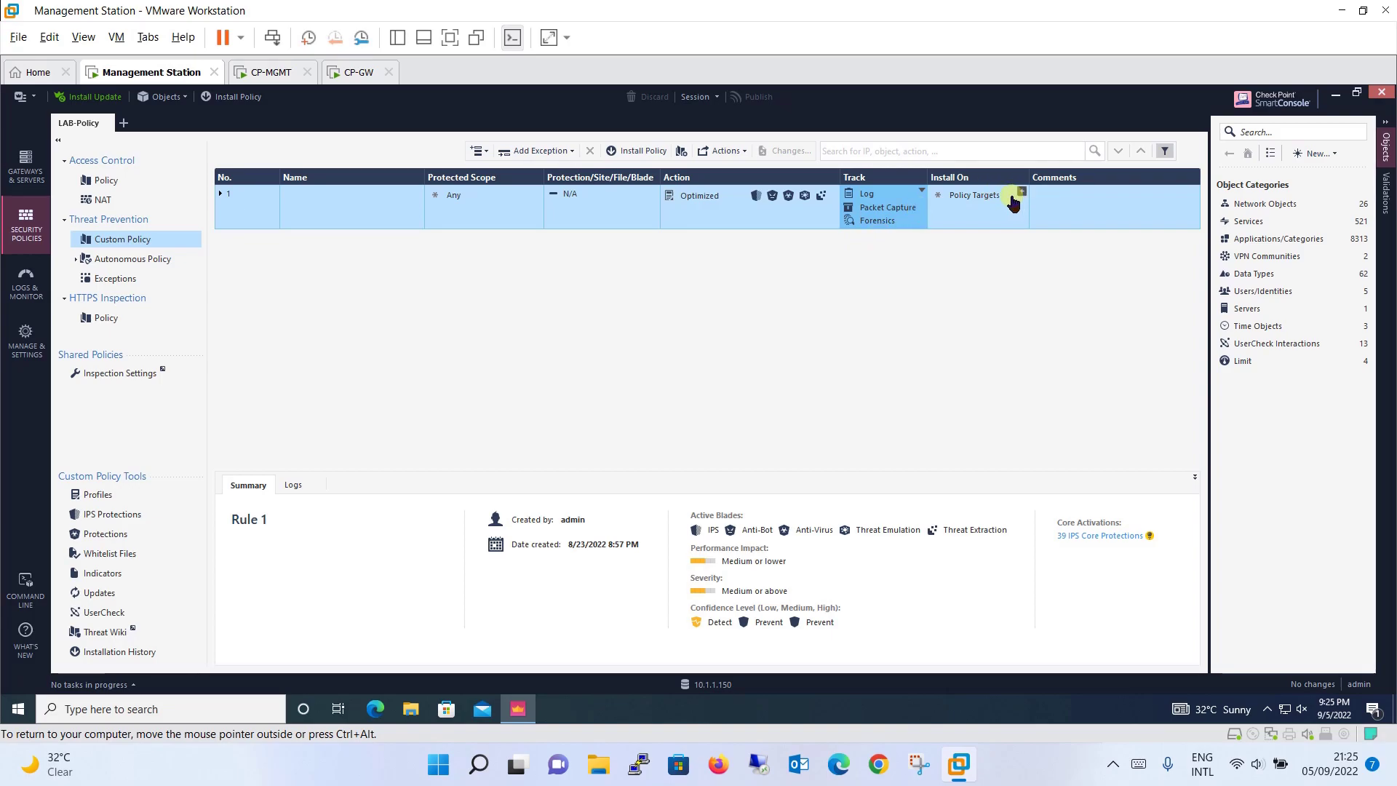
pyautogui.moveTo(951, 202)
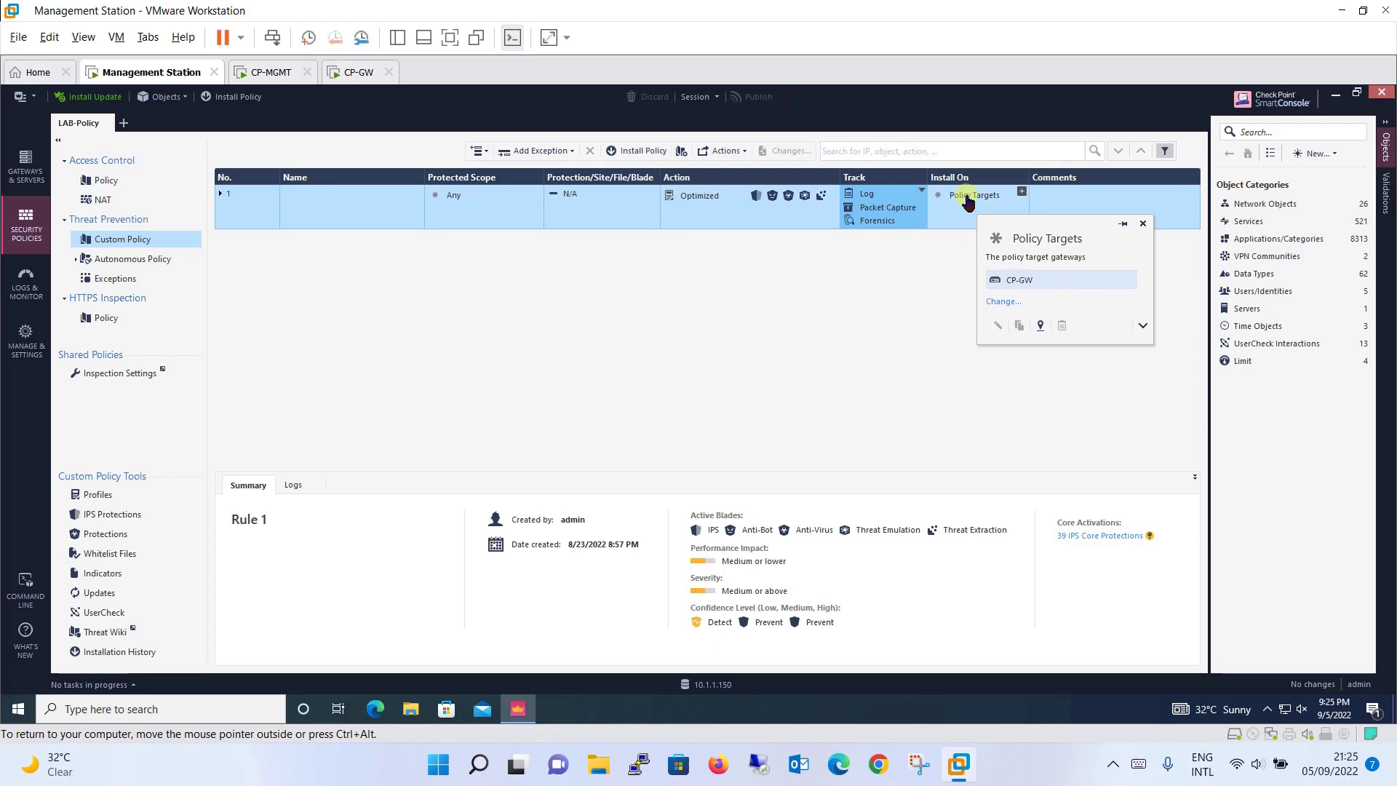
pyautogui.click(1039, 283)
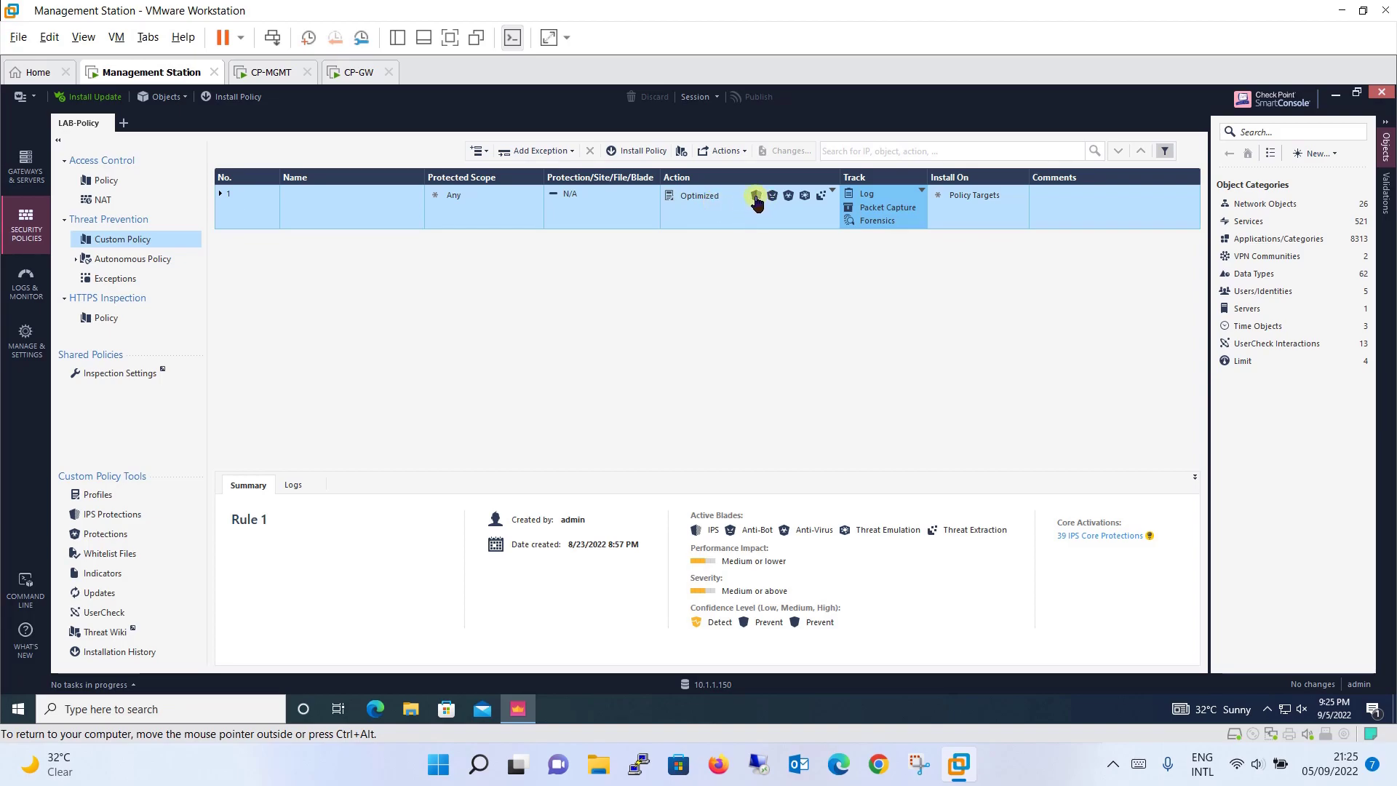
pyautogui.moveTo(756, 203)
# Create a new Threat Prevention profile and name it LAB-Policy
pyautogui.click(130, 501)
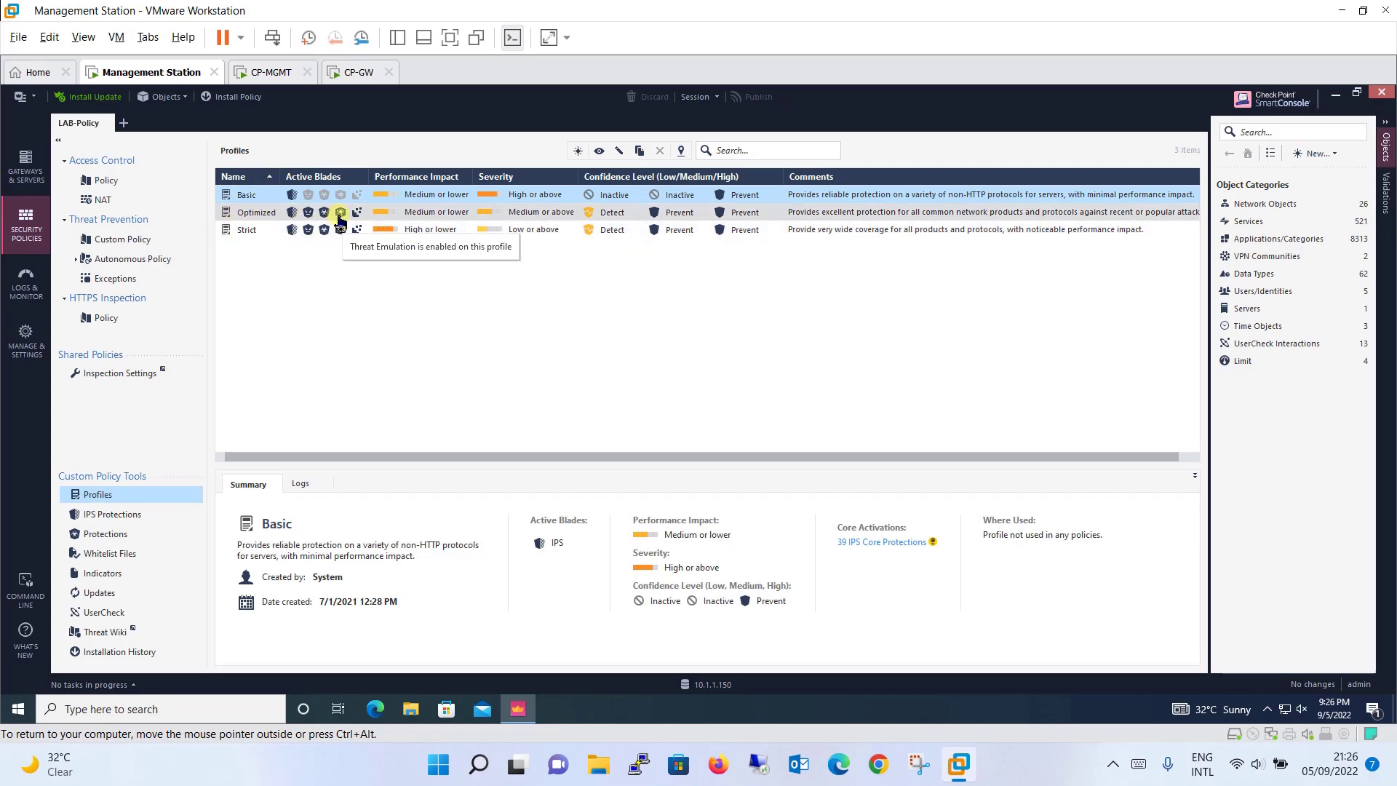
pyautogui.click(579, 151)
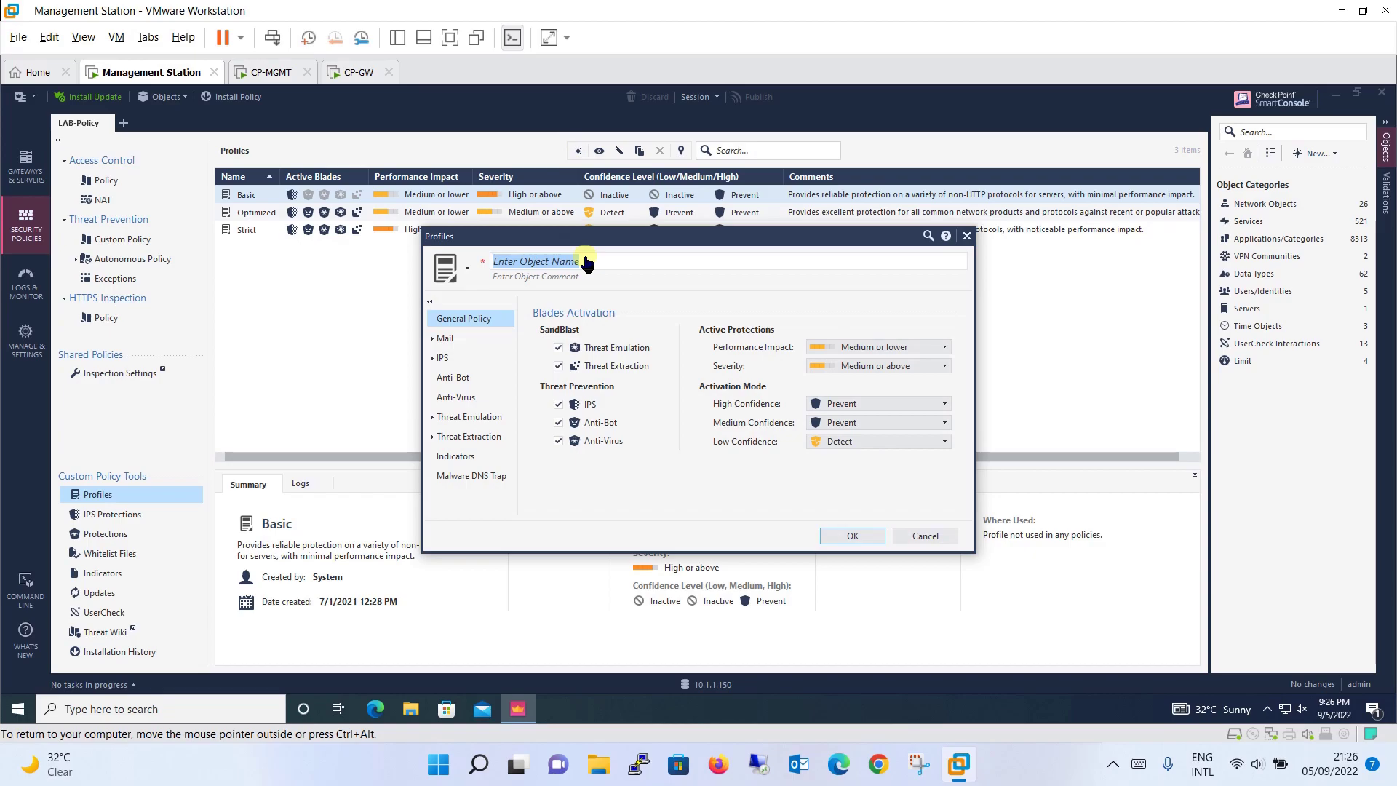
pyautogui.write('LAB-')
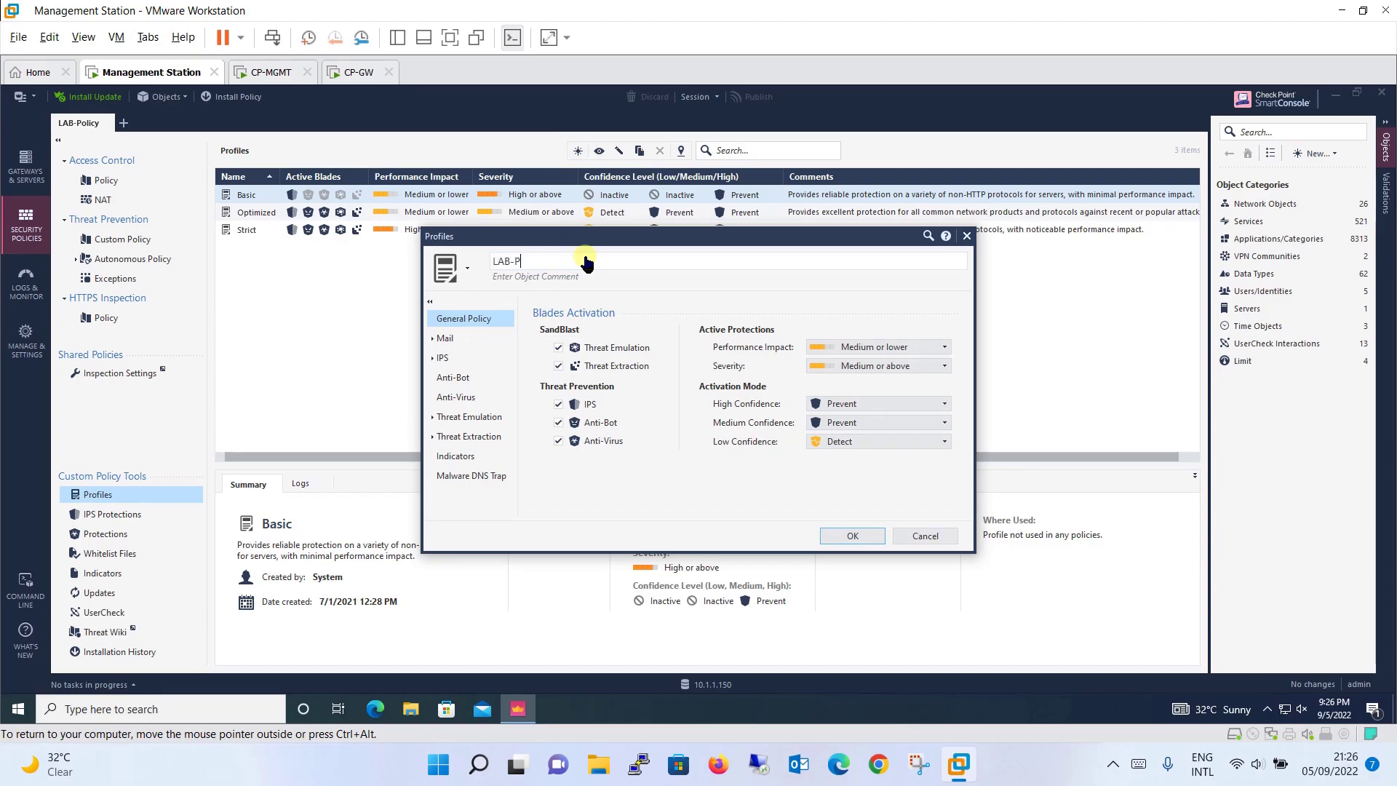
pyautogui.write('Policy')
# Review the profile's performance impact, severity and high confidence choices, and set its medium confidence activation mode to Detect
pyautogui.click(873, 348)
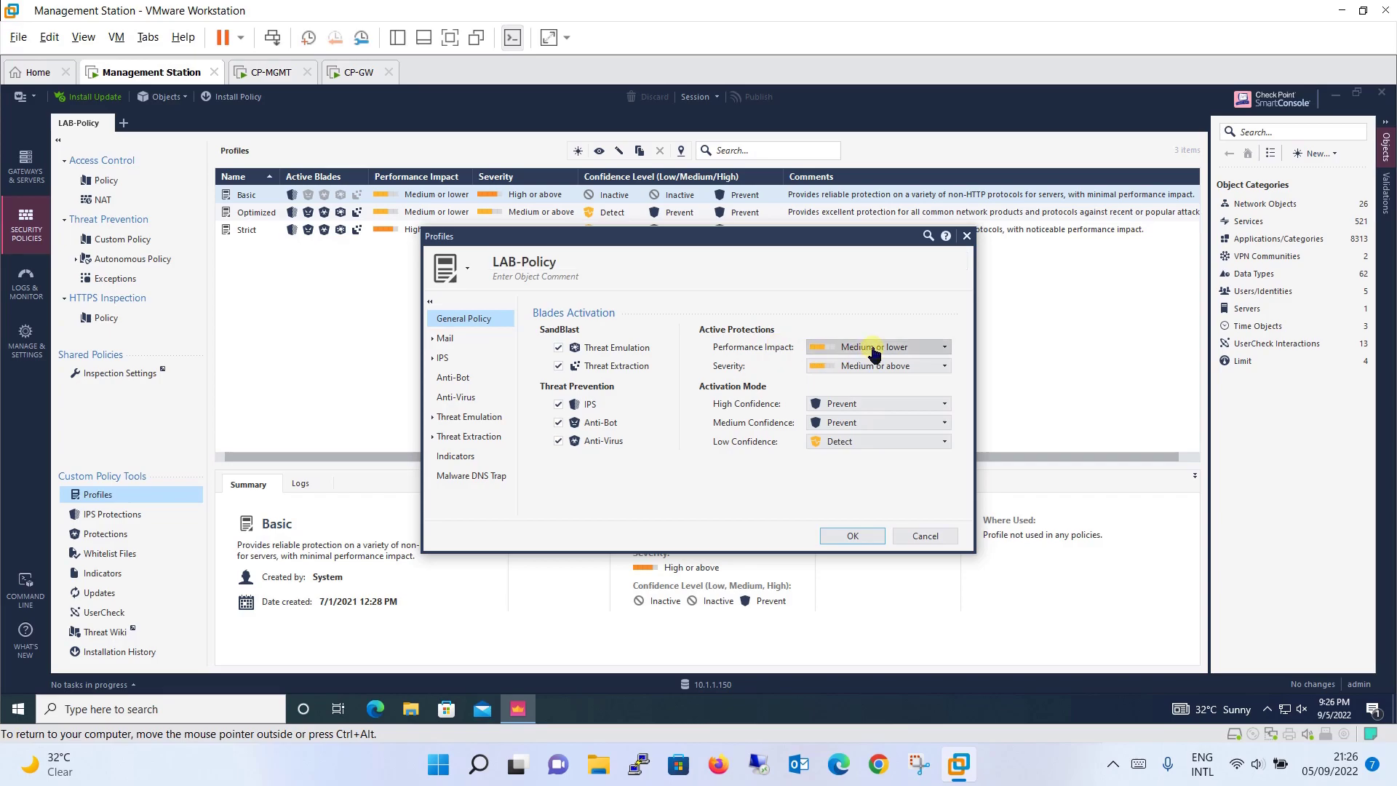
pyautogui.click(873, 350)
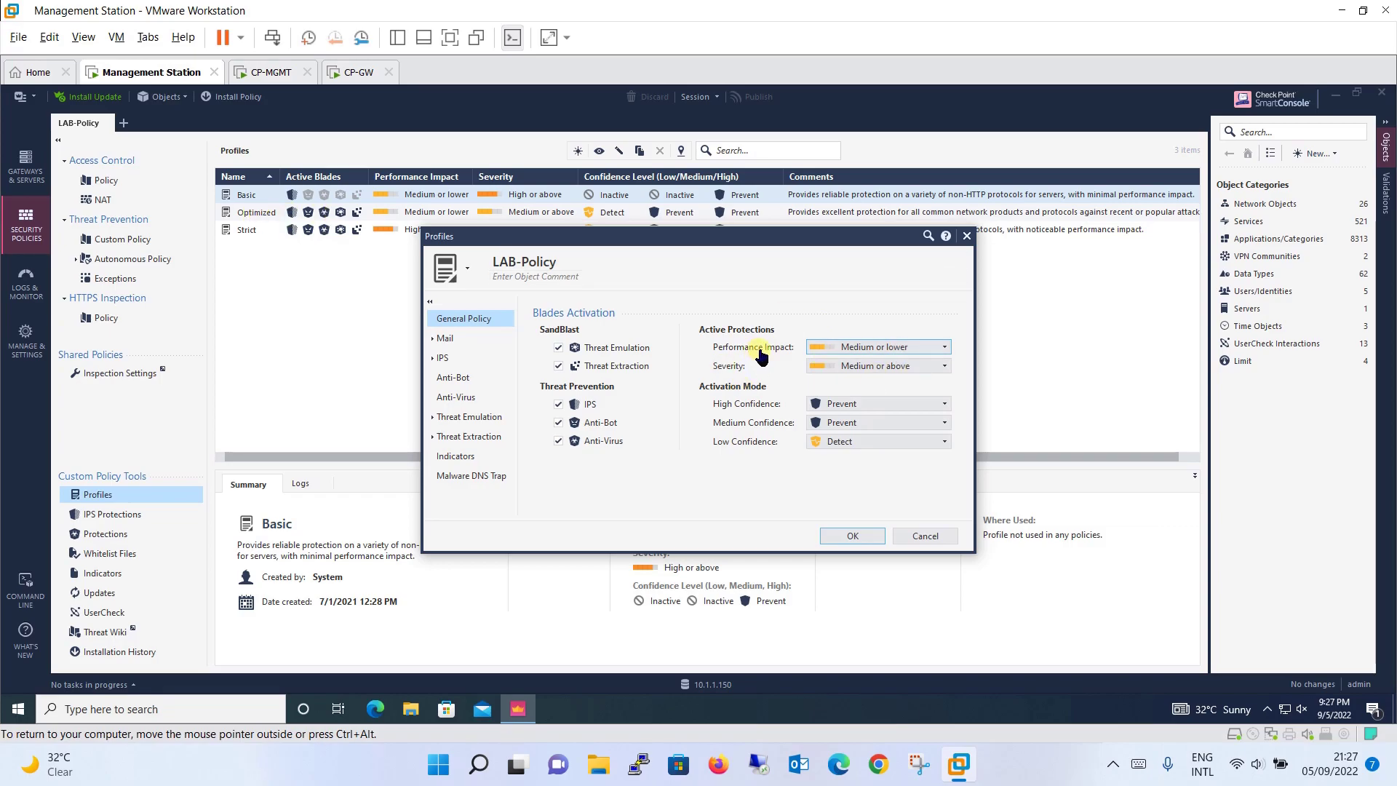
pyautogui.click(864, 370)
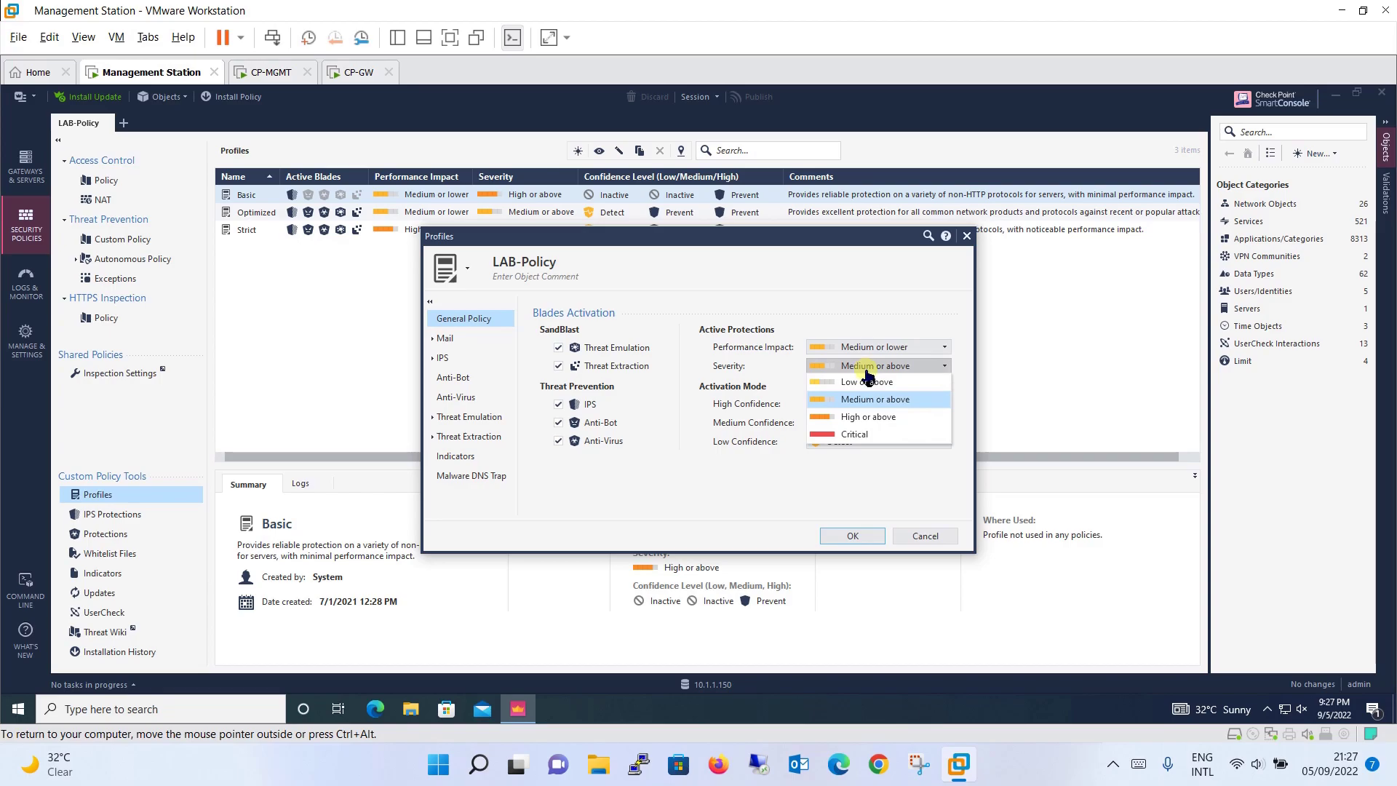
pyautogui.click(860, 309)
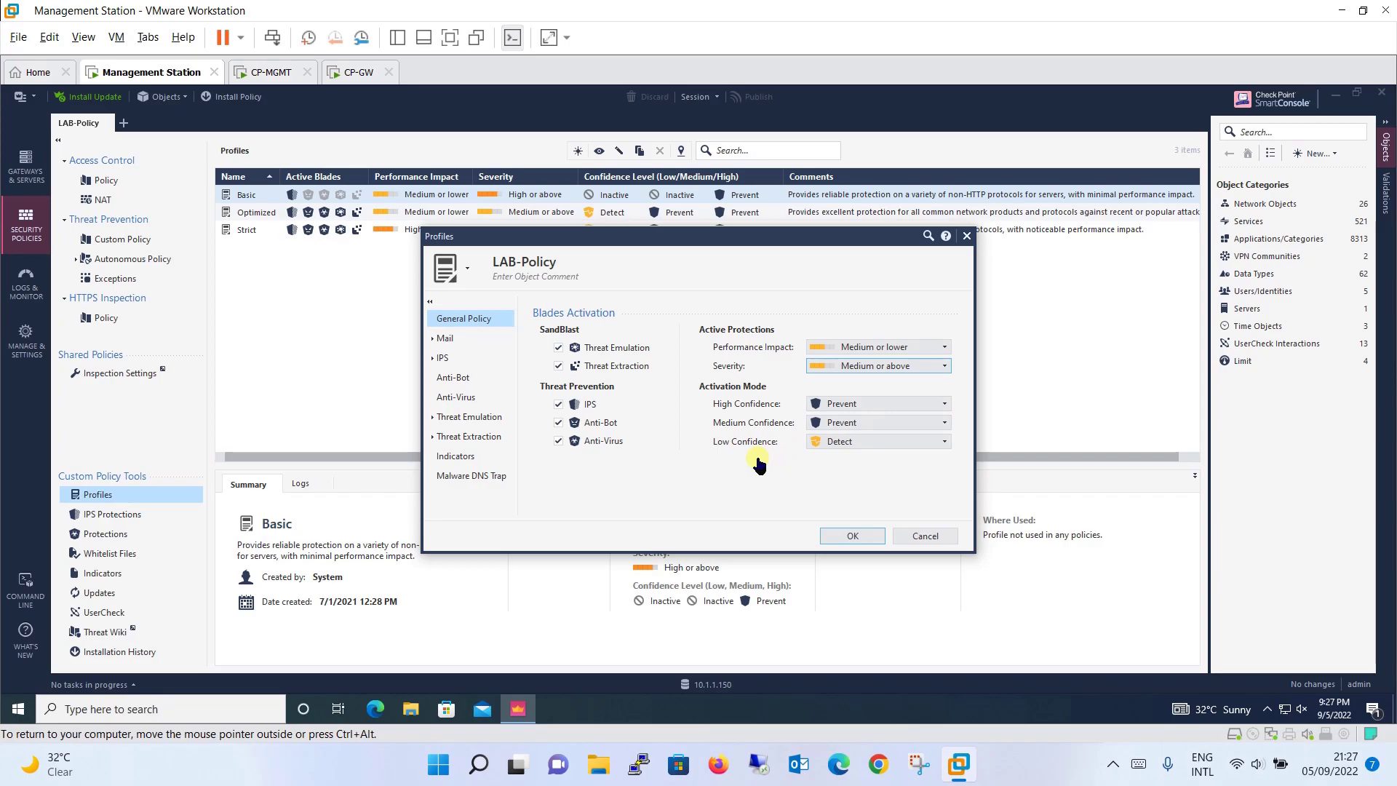
pyautogui.click(878, 422)
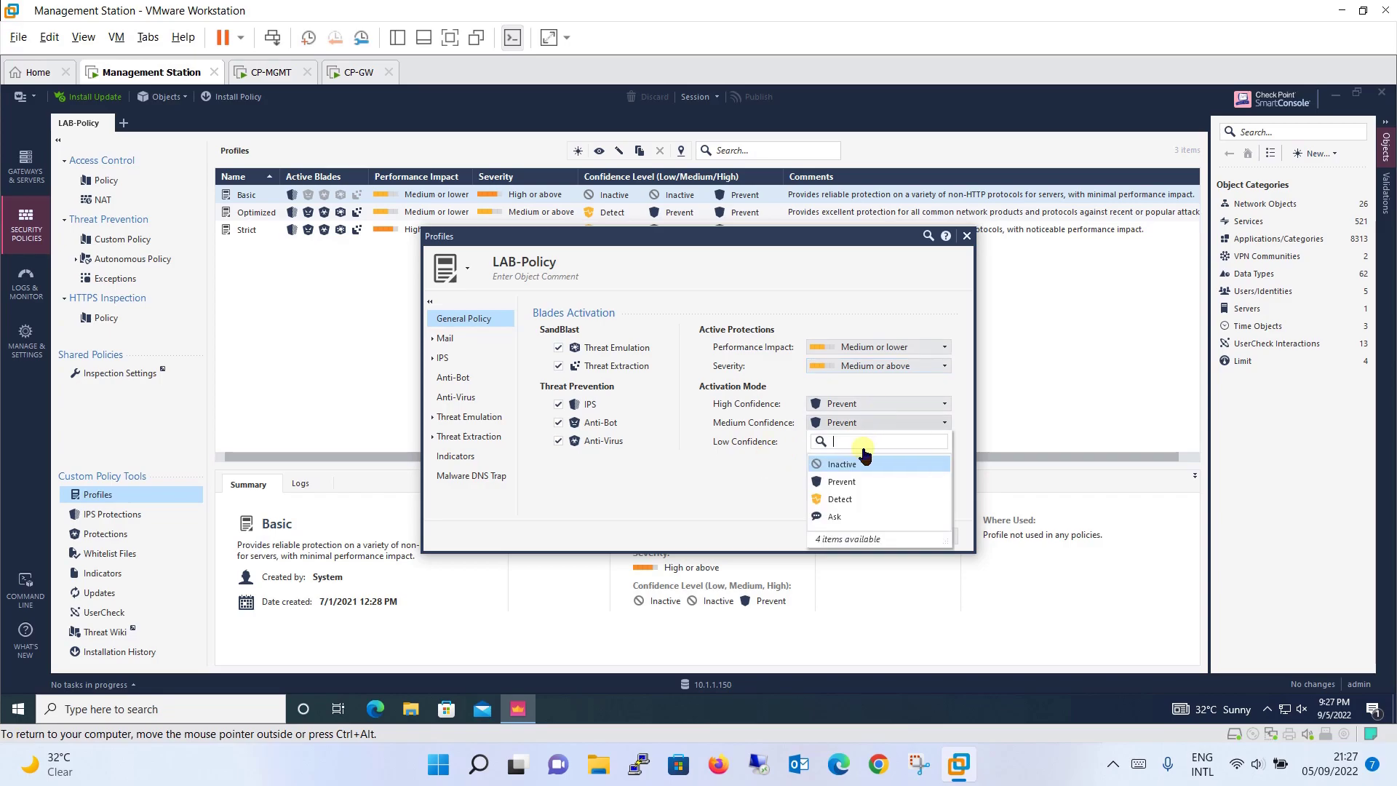
pyautogui.click(848, 499)
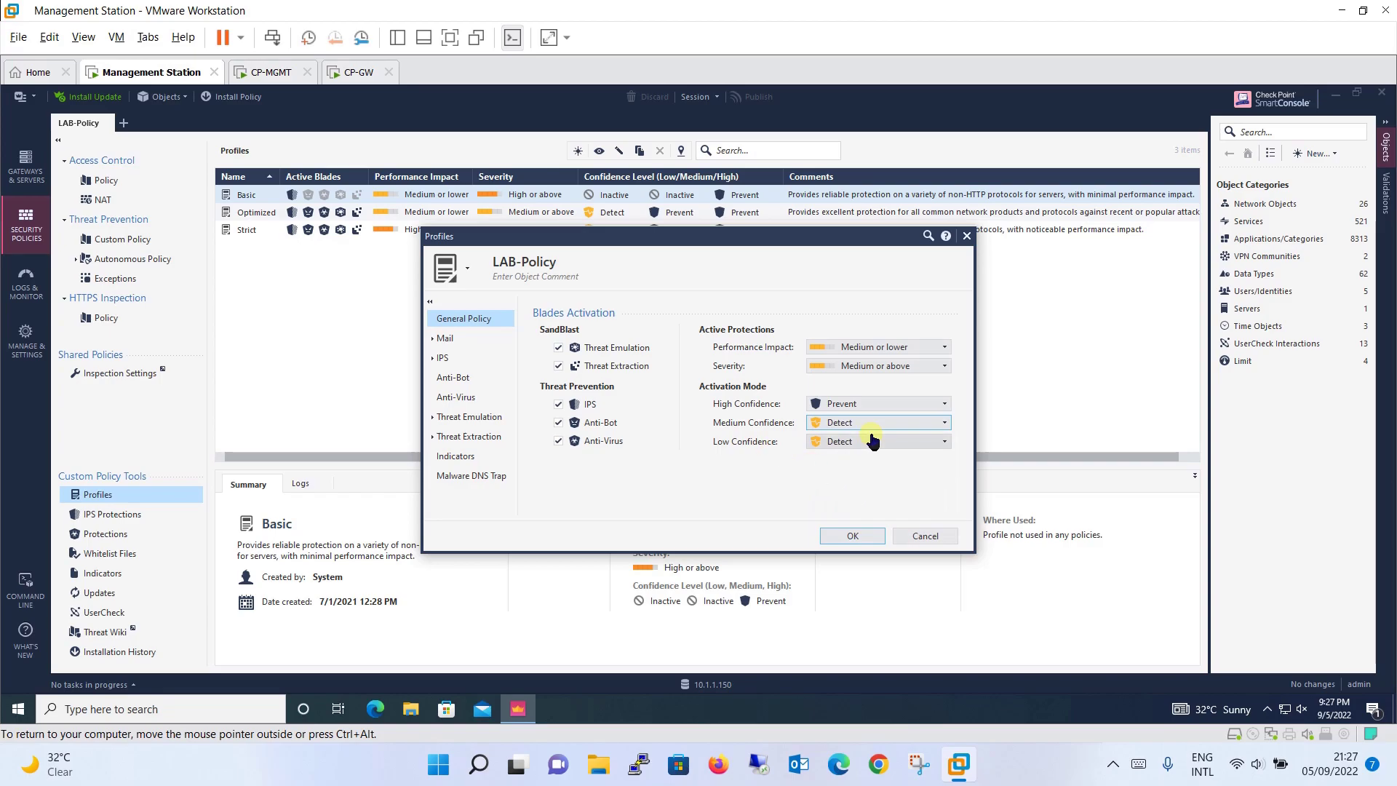
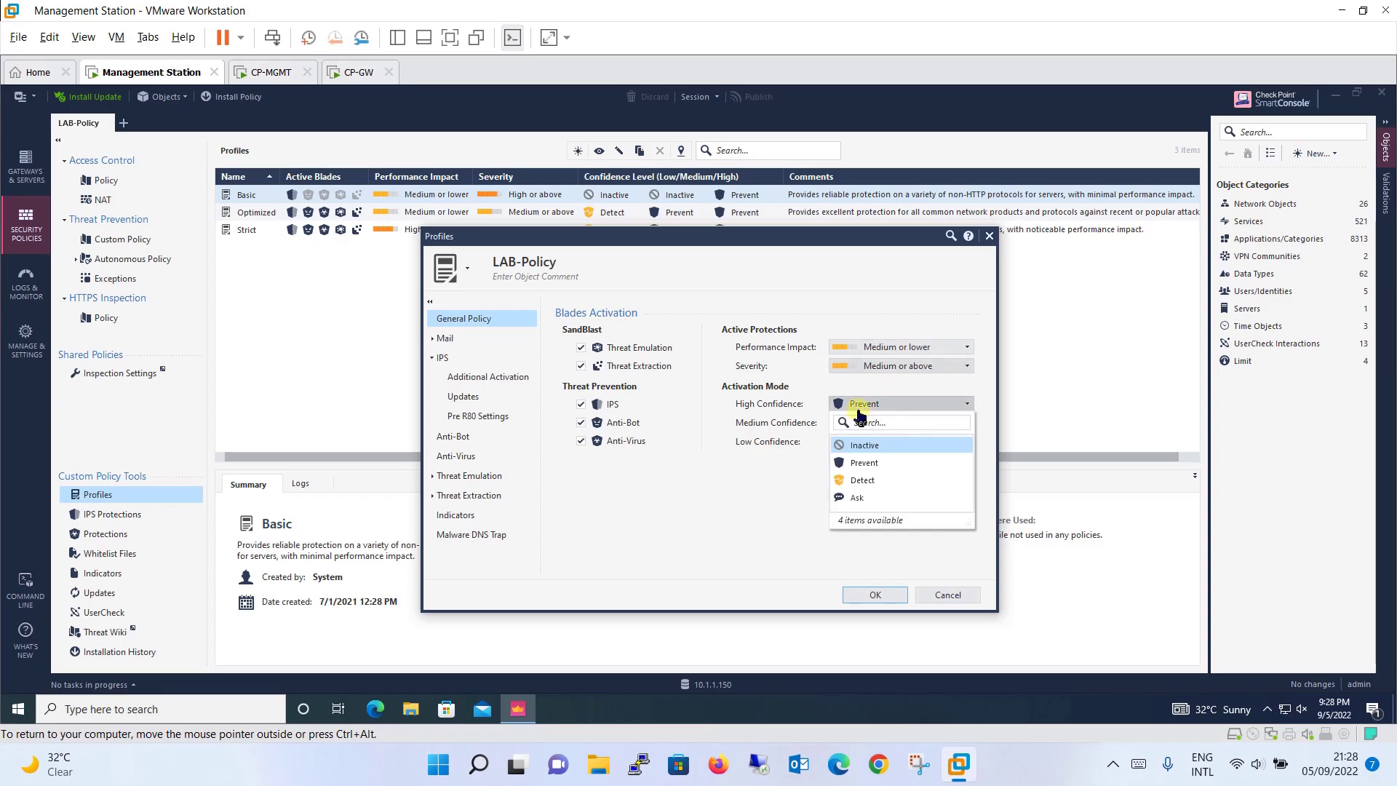
pyautogui.click(737, 501)
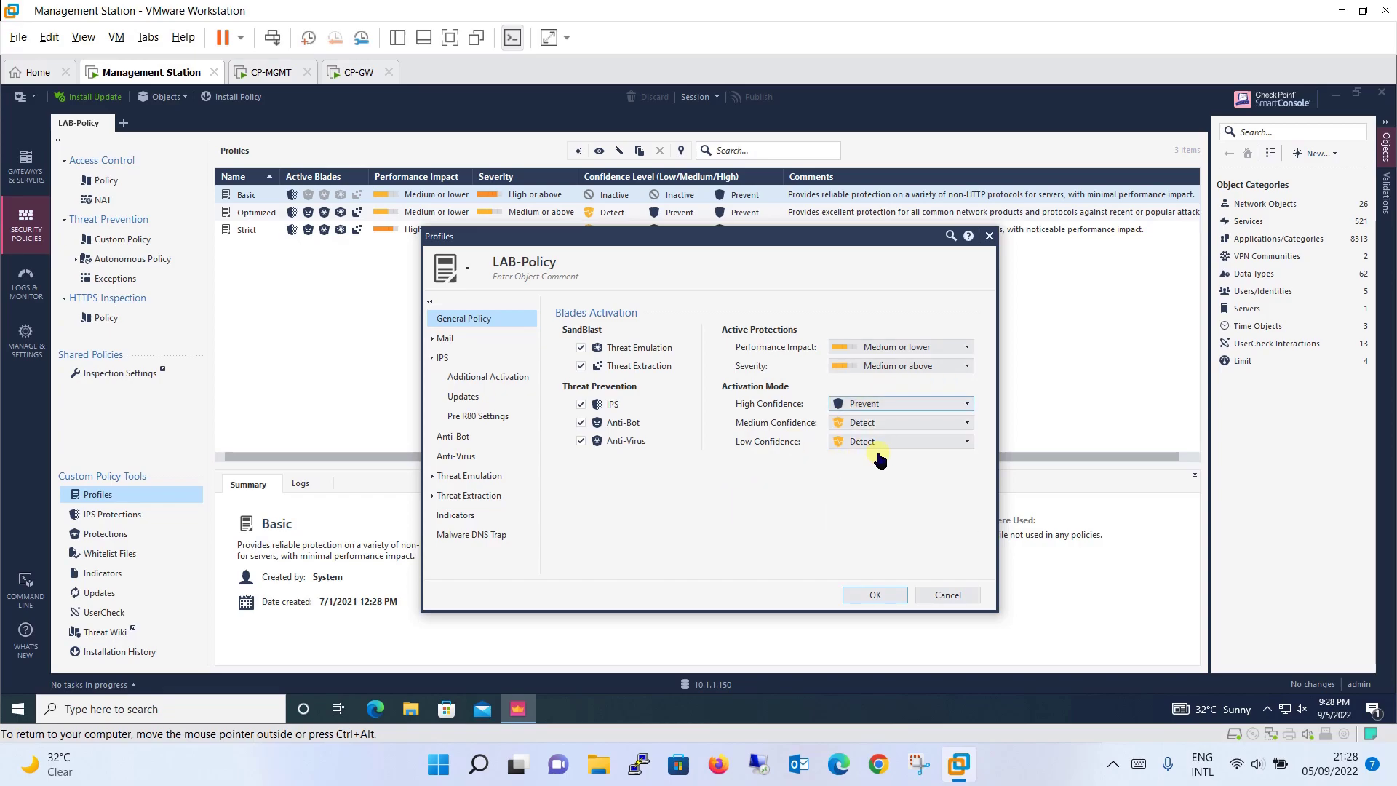
pyautogui.click(885, 405)
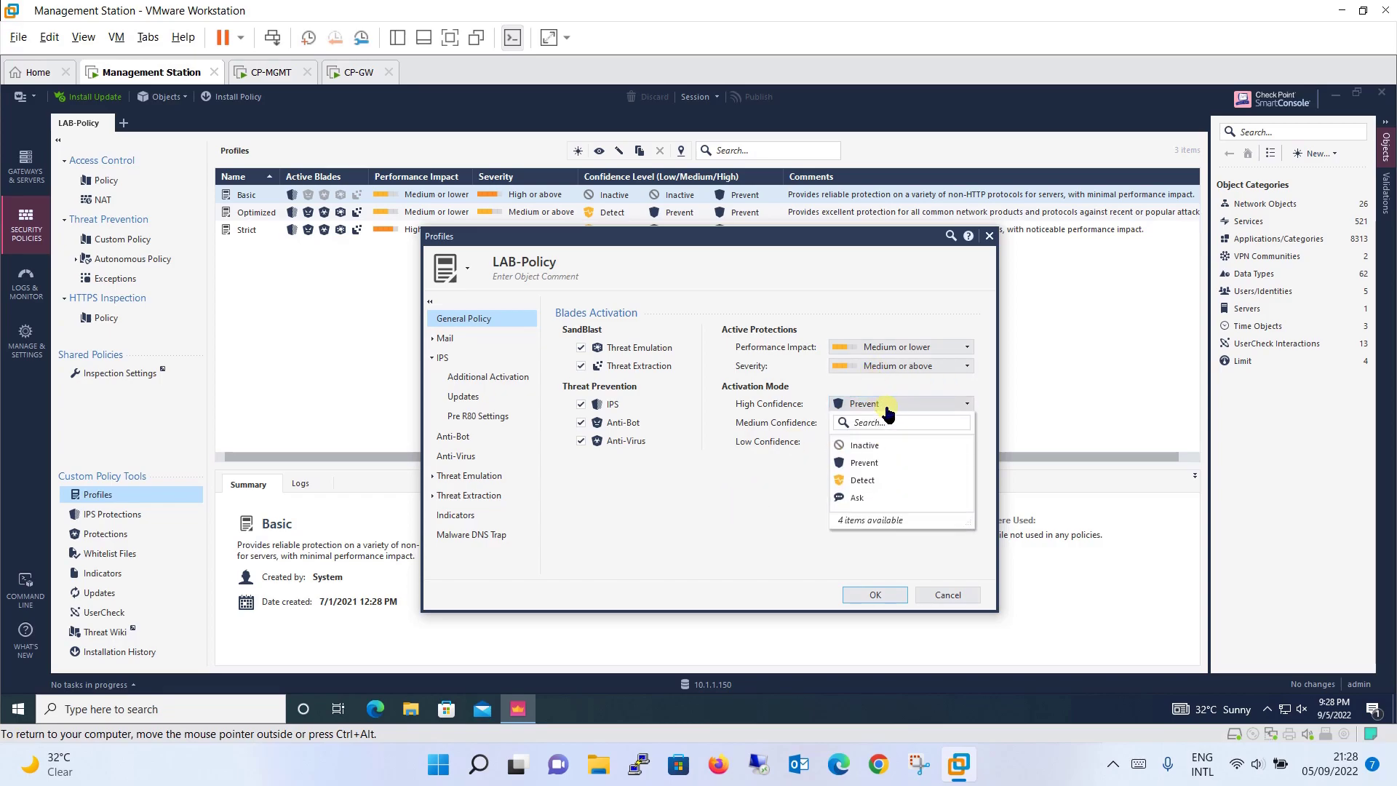
pyautogui.click(766, 497)
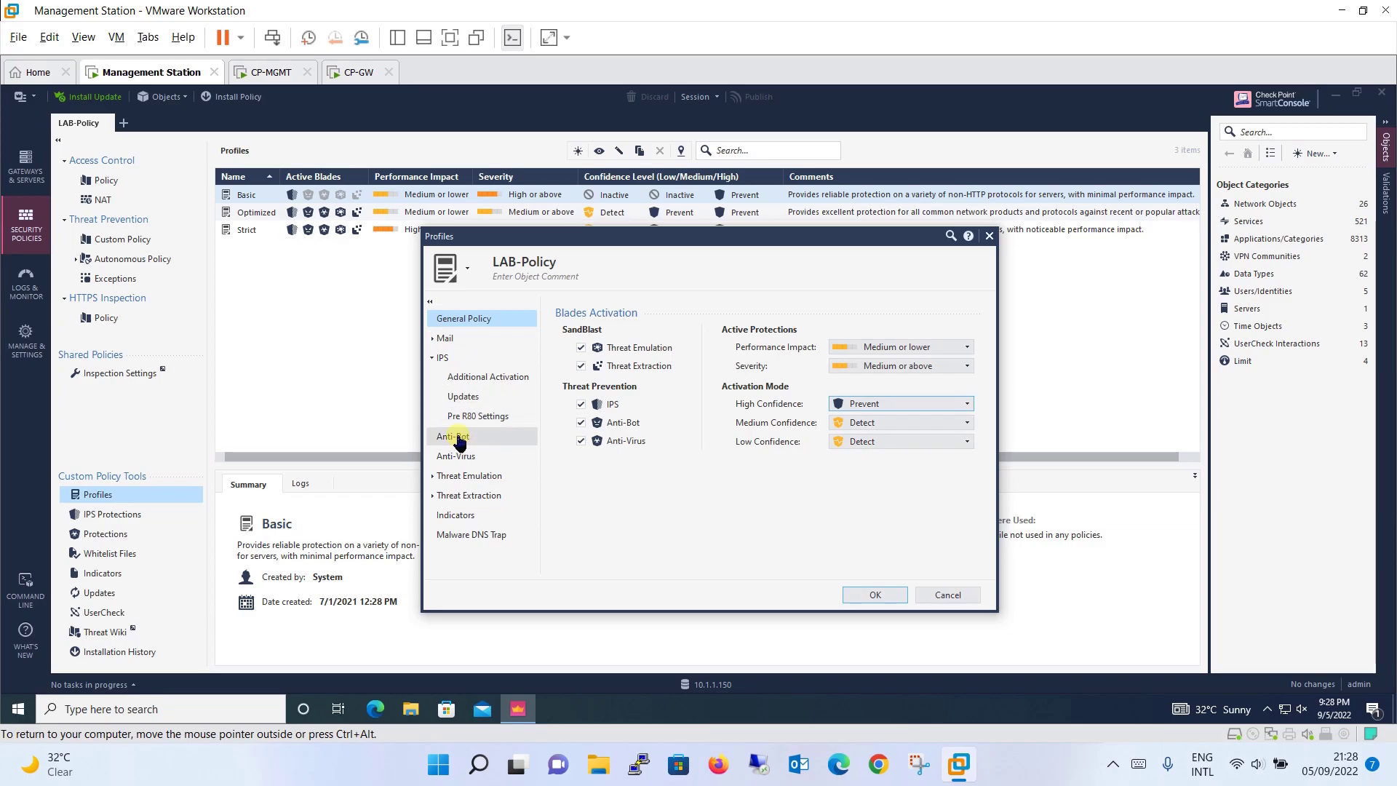
# Review the profile's IPS additional activation, Anti-Bot and Anti-Virus settings, and save the LAB-Policy profile
pyautogui.click(457, 358)
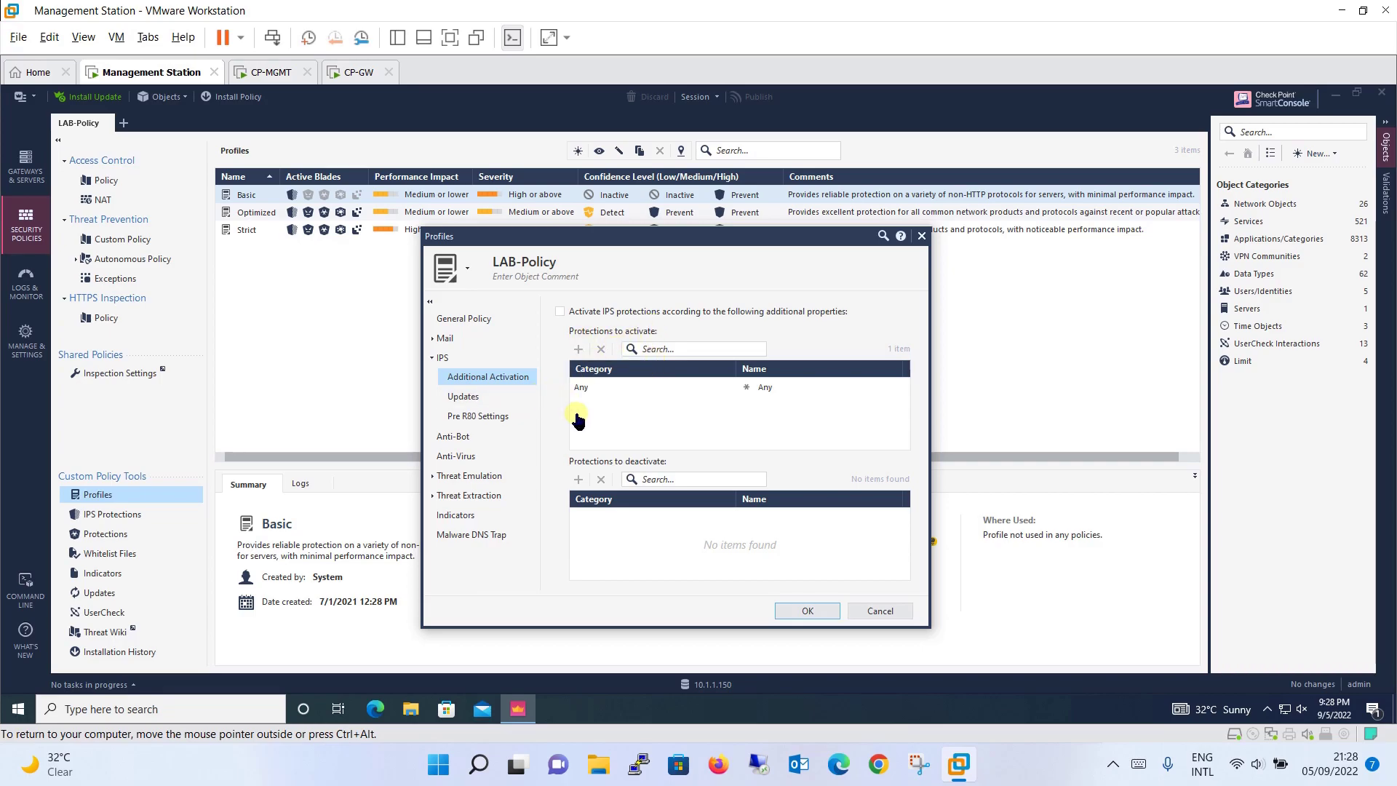
pyautogui.click(458, 438)
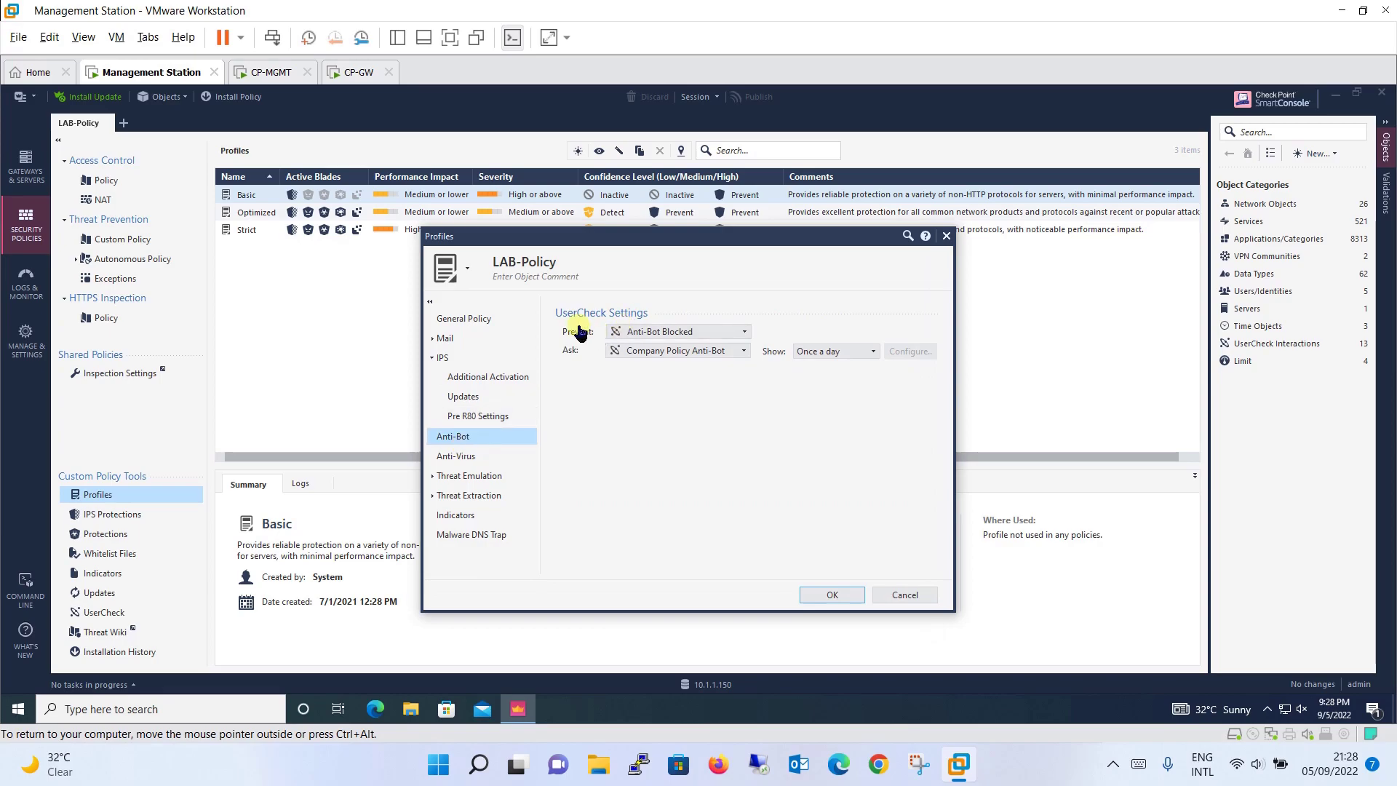
pyautogui.click(669, 332)
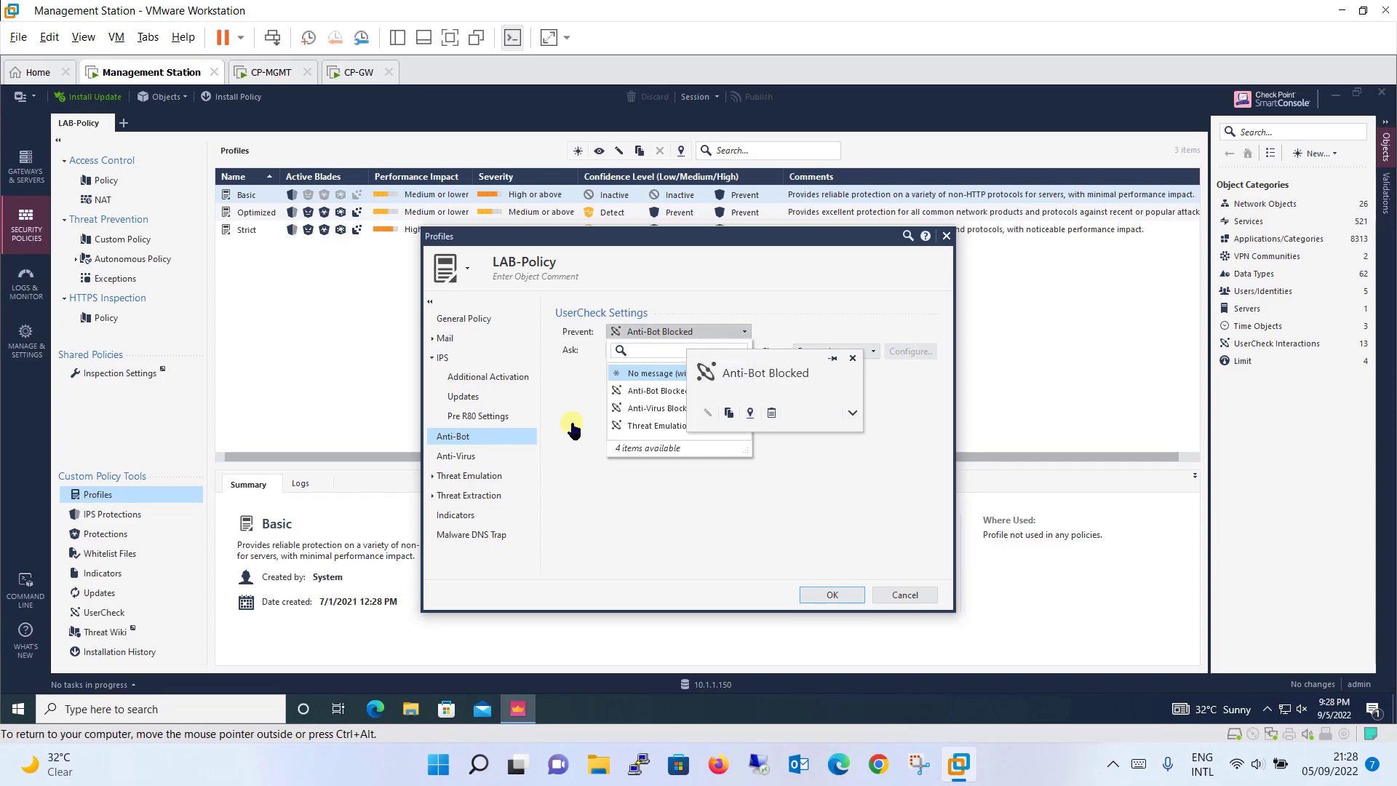
pyautogui.click(560, 467)
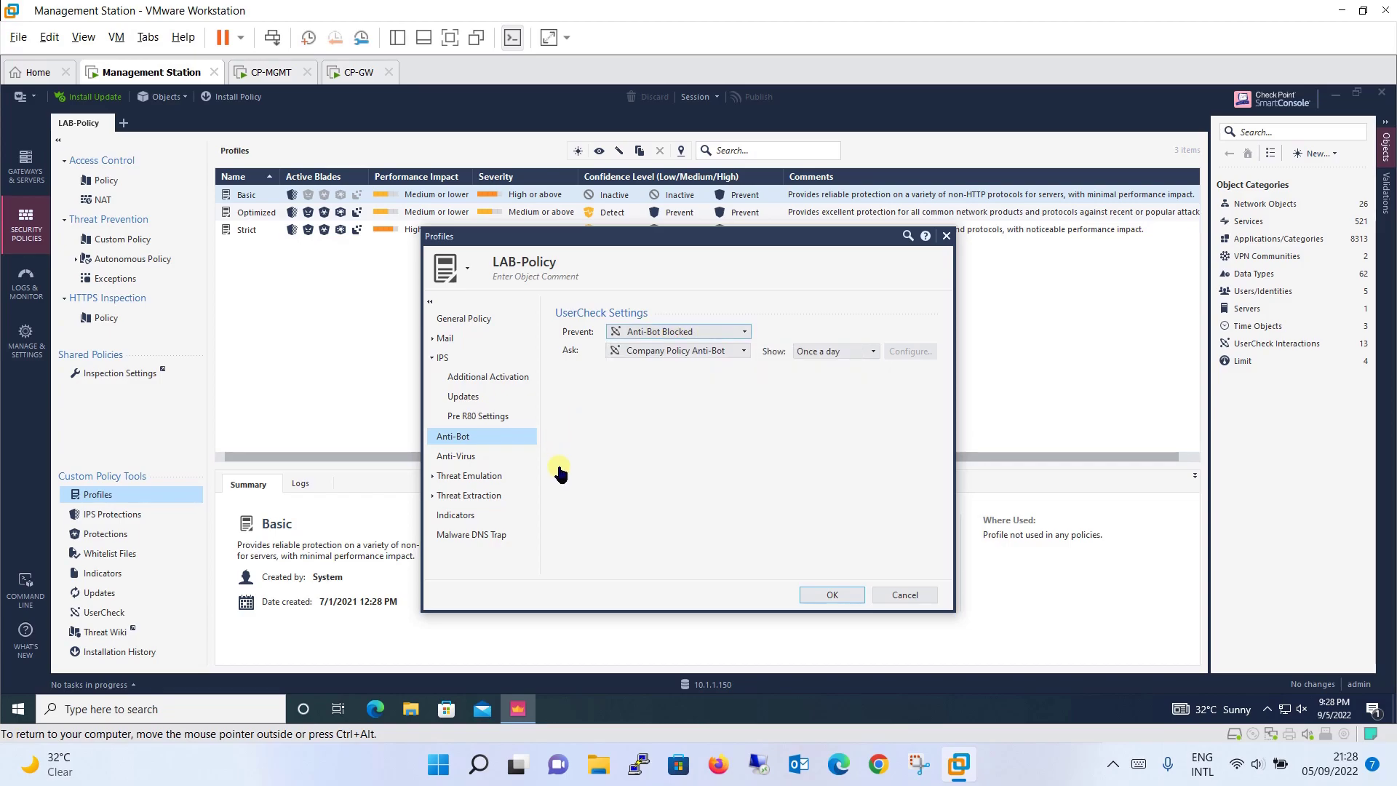
pyautogui.click(477, 455)
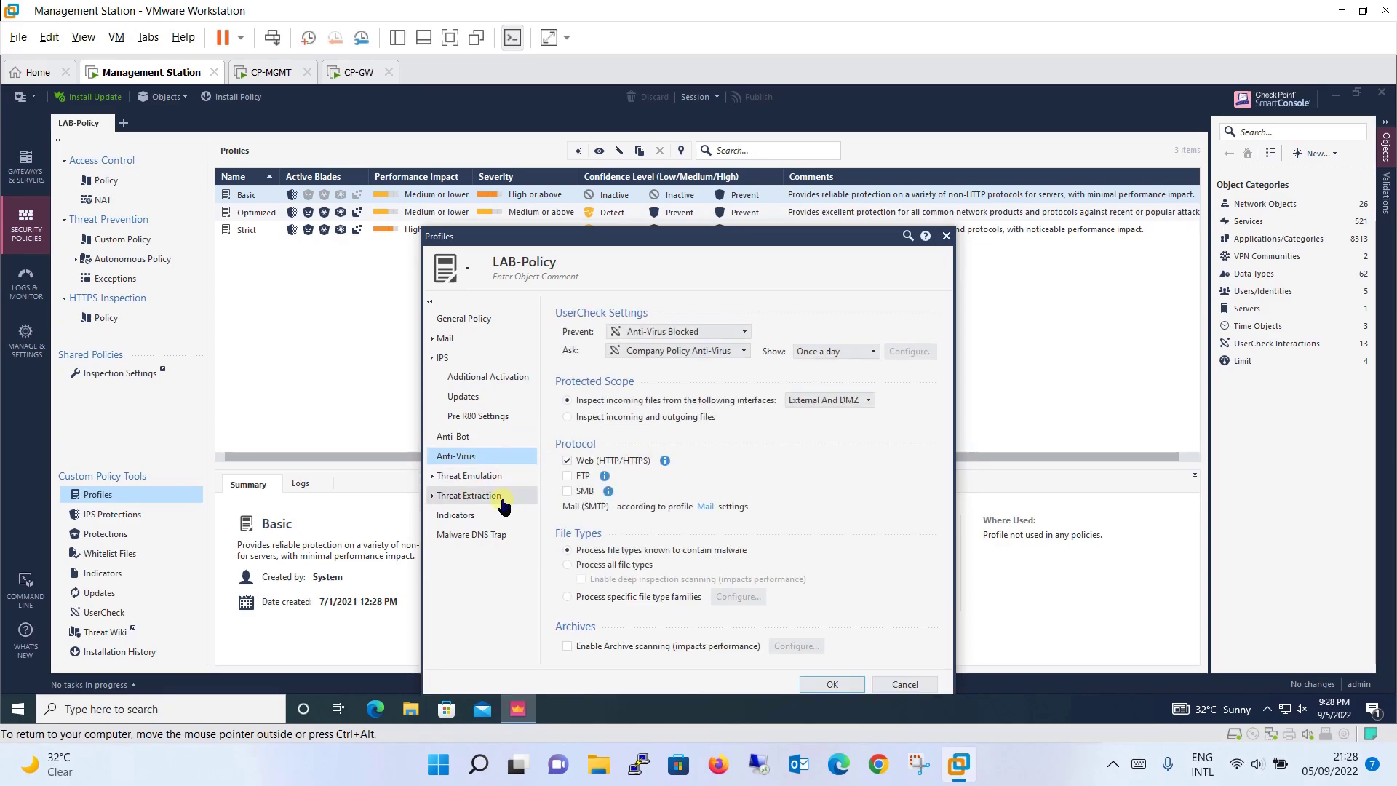
pyautogui.click(473, 320)
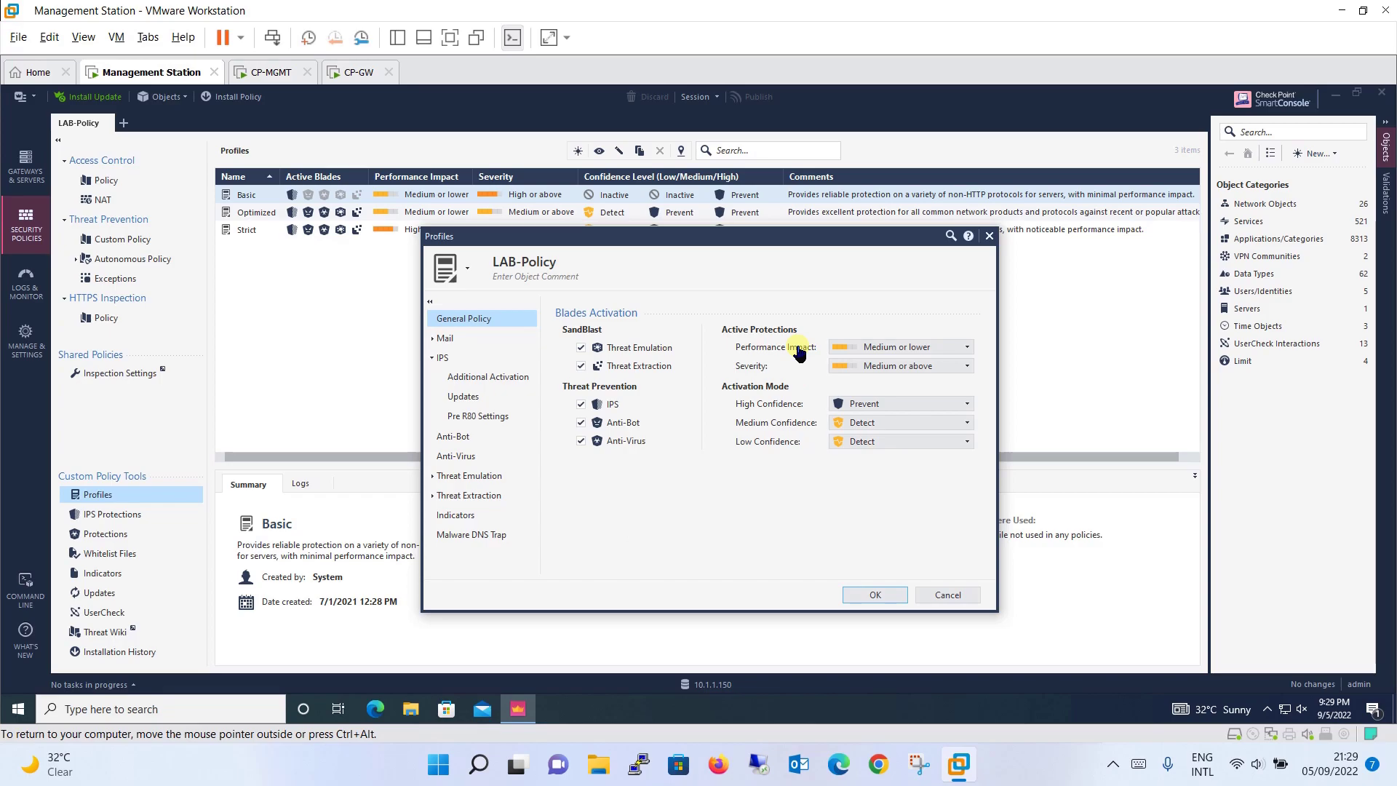
pyautogui.click(896, 595)
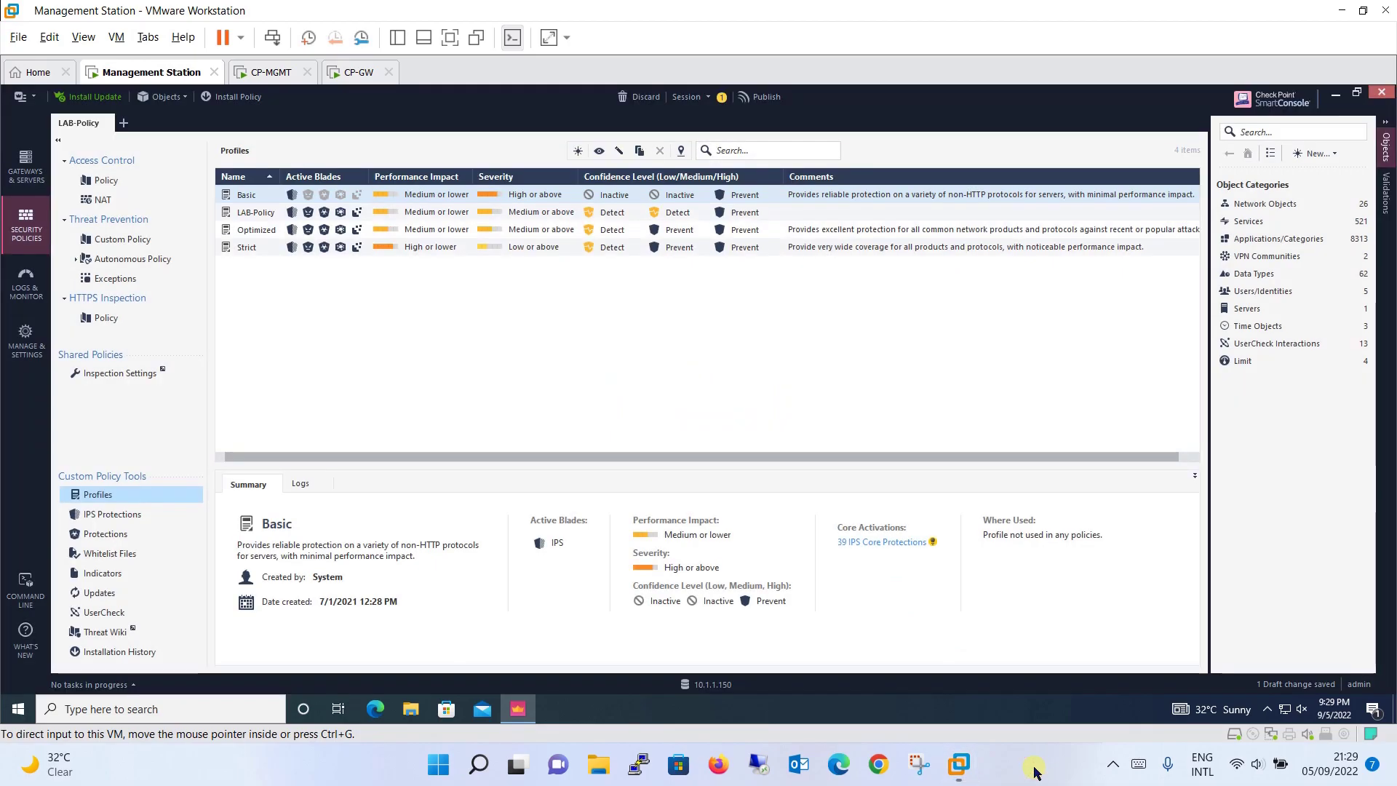
# Name the first rule of the Threat Prevention custom policy LAB-Threat-Prevention-Policy
pyautogui.click(149, 240)
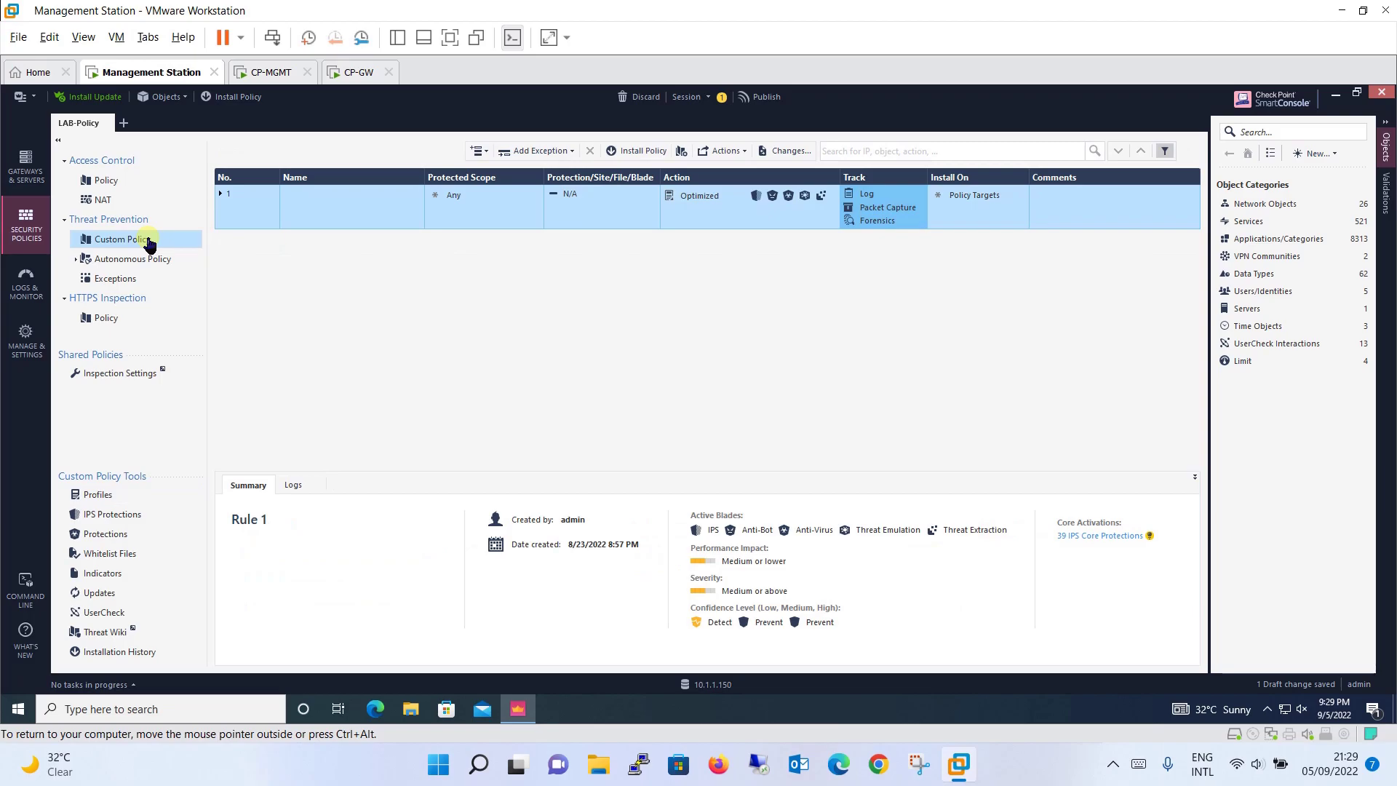
pyautogui.doubleClick(342, 213)
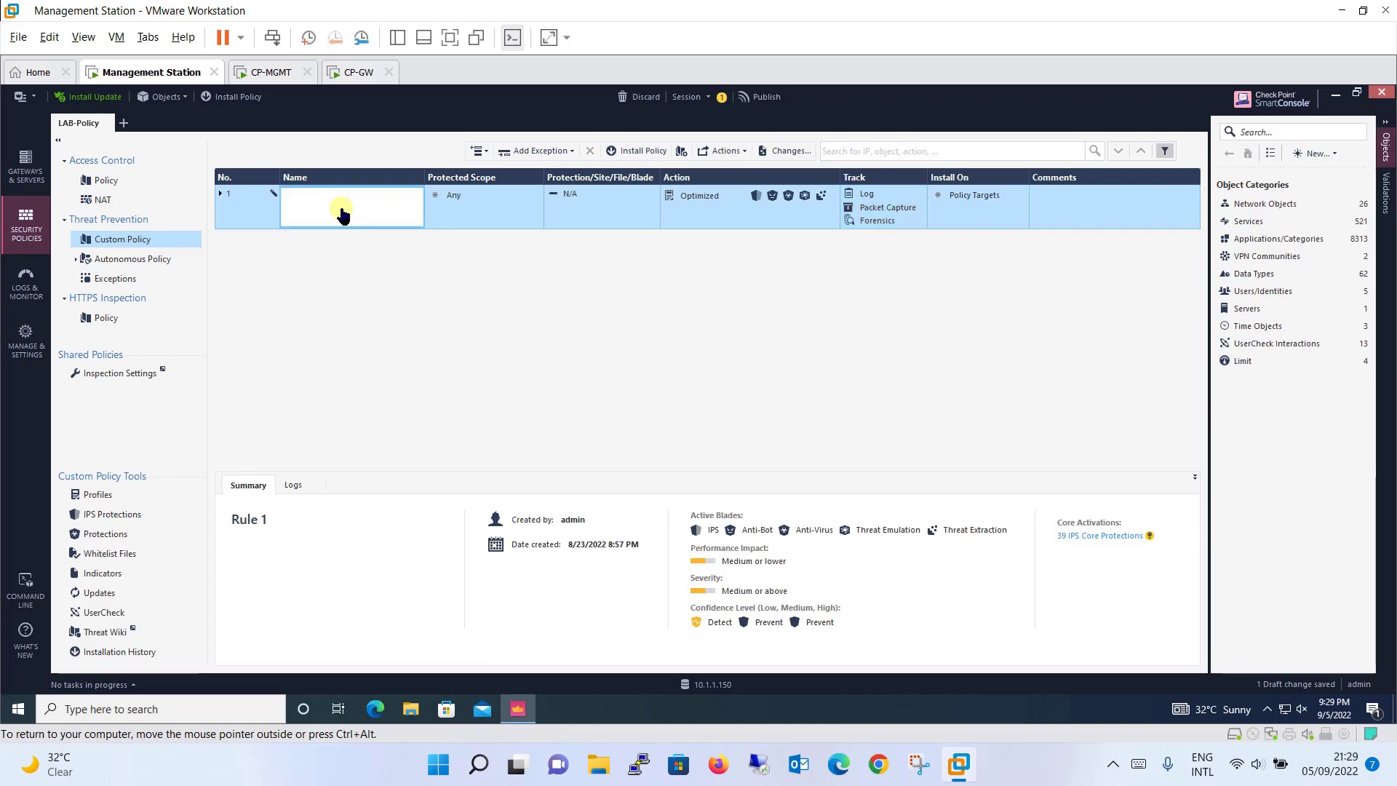
pyautogui.write('LAB-T')
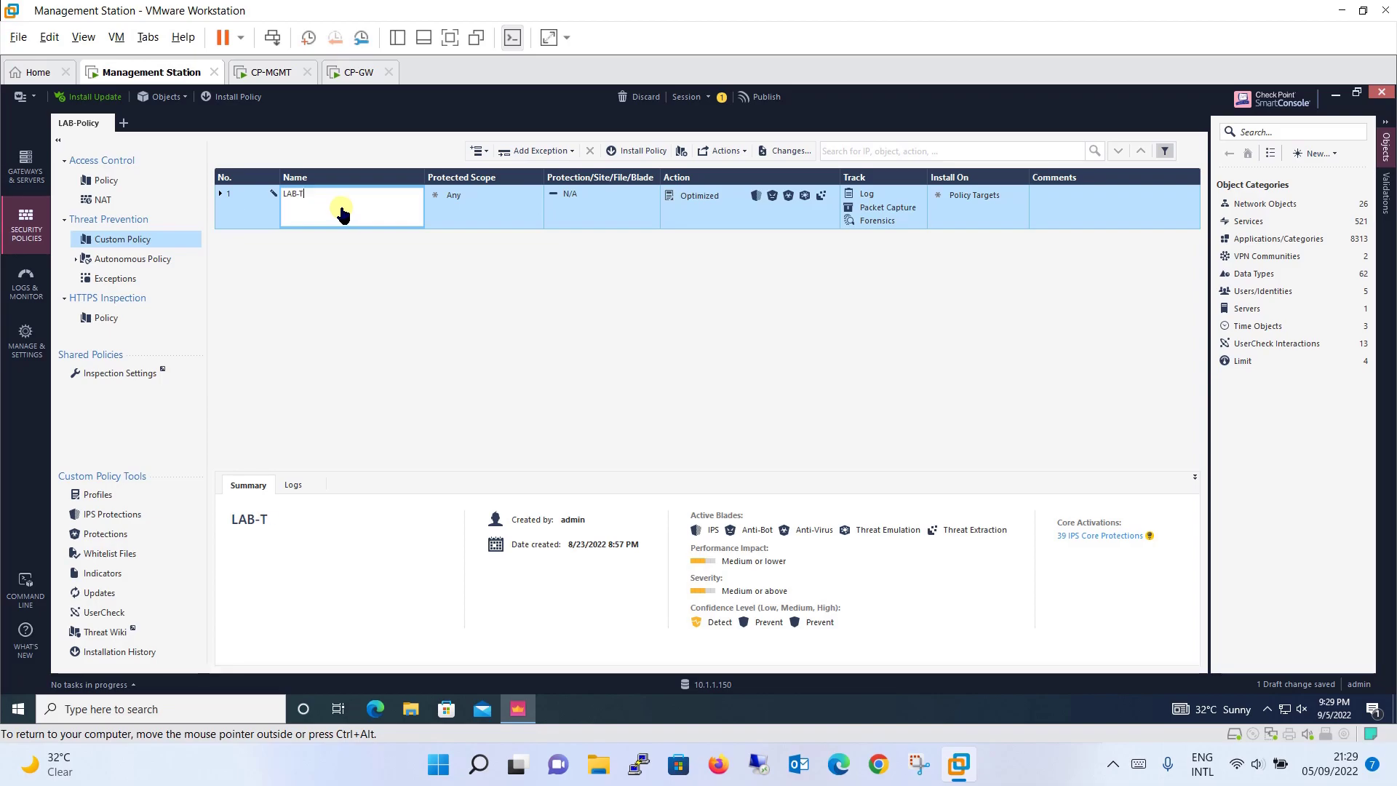
pyautogui.write('hreat-Prevention')
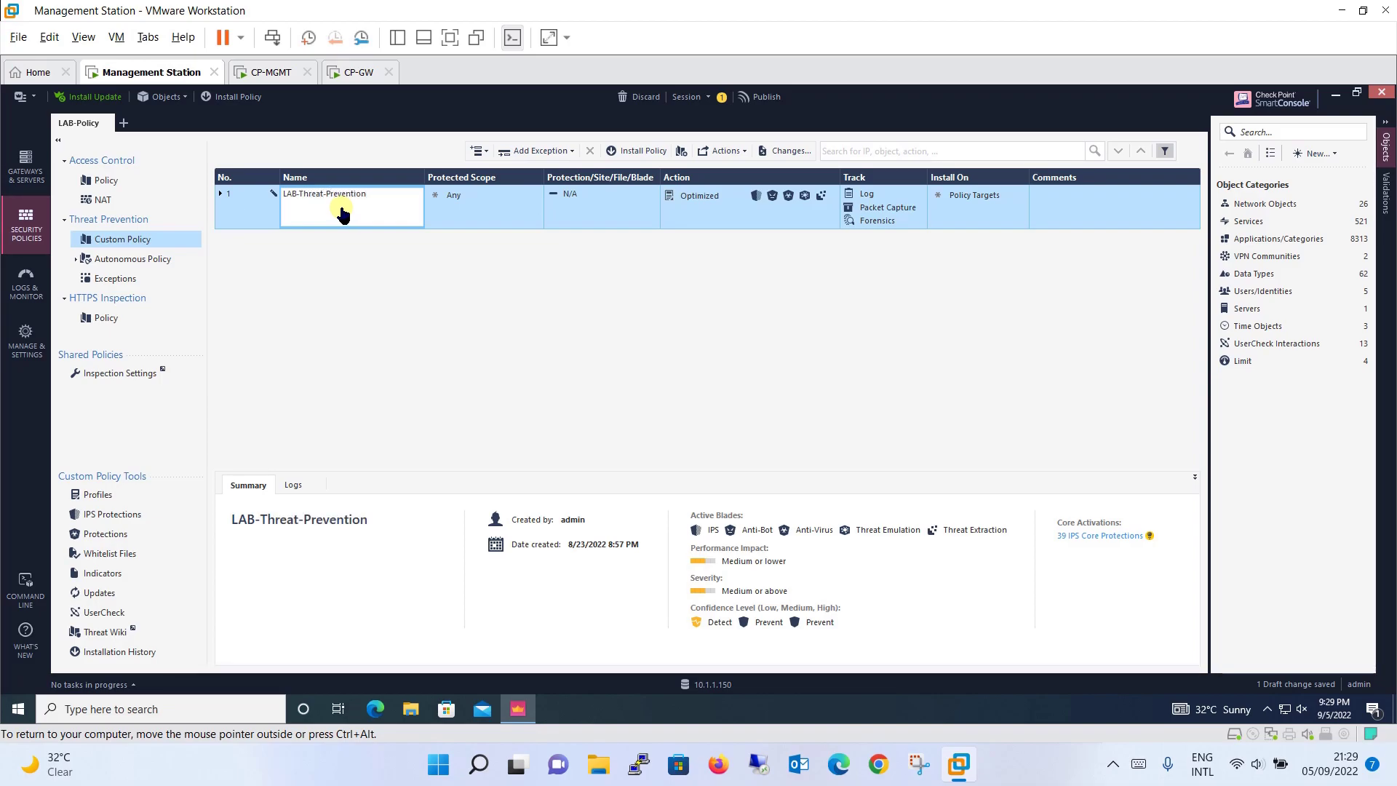
pyautogui.write('-Policy')
# Set the rule's protected scope to the Internal Network and DMZ Network objects
pyautogui.click(474, 219)
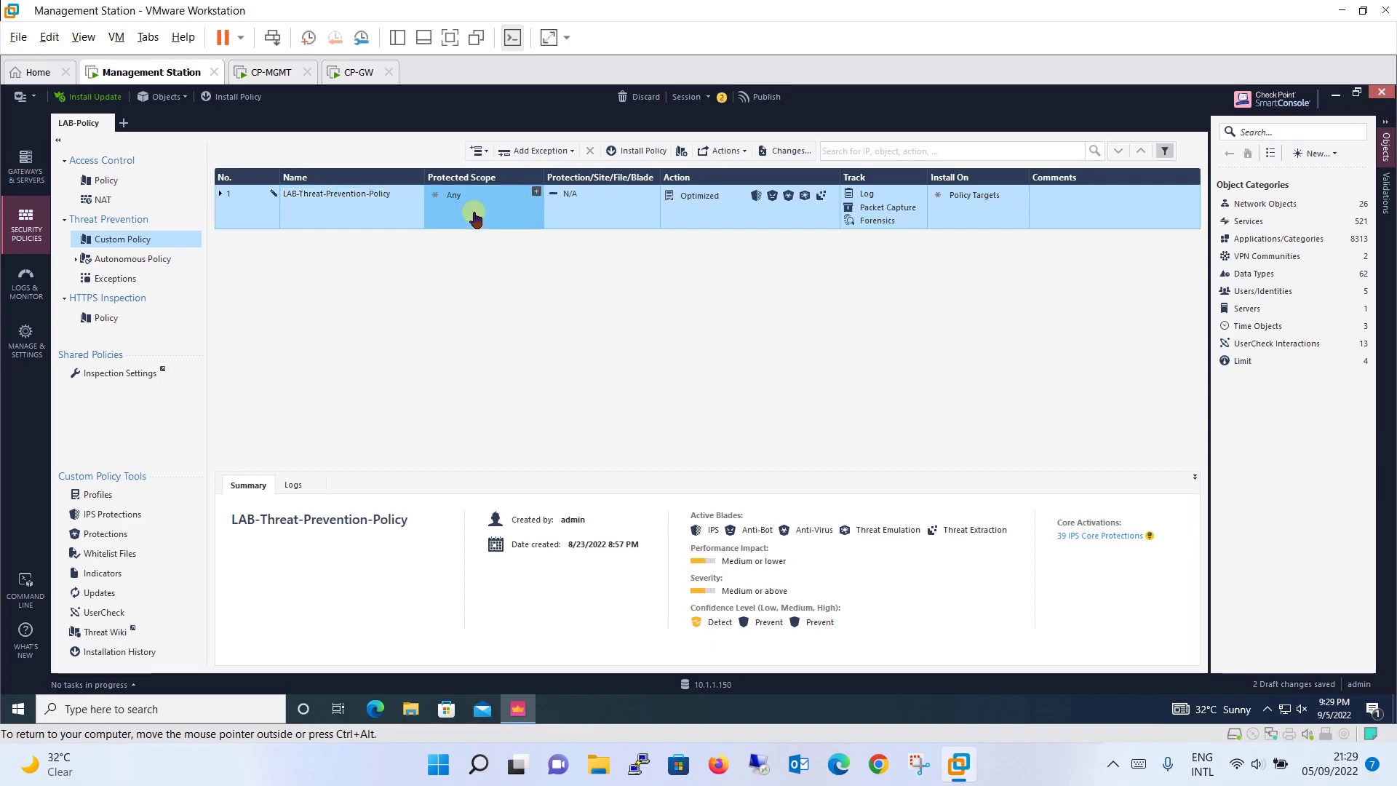
pyautogui.click(537, 193)
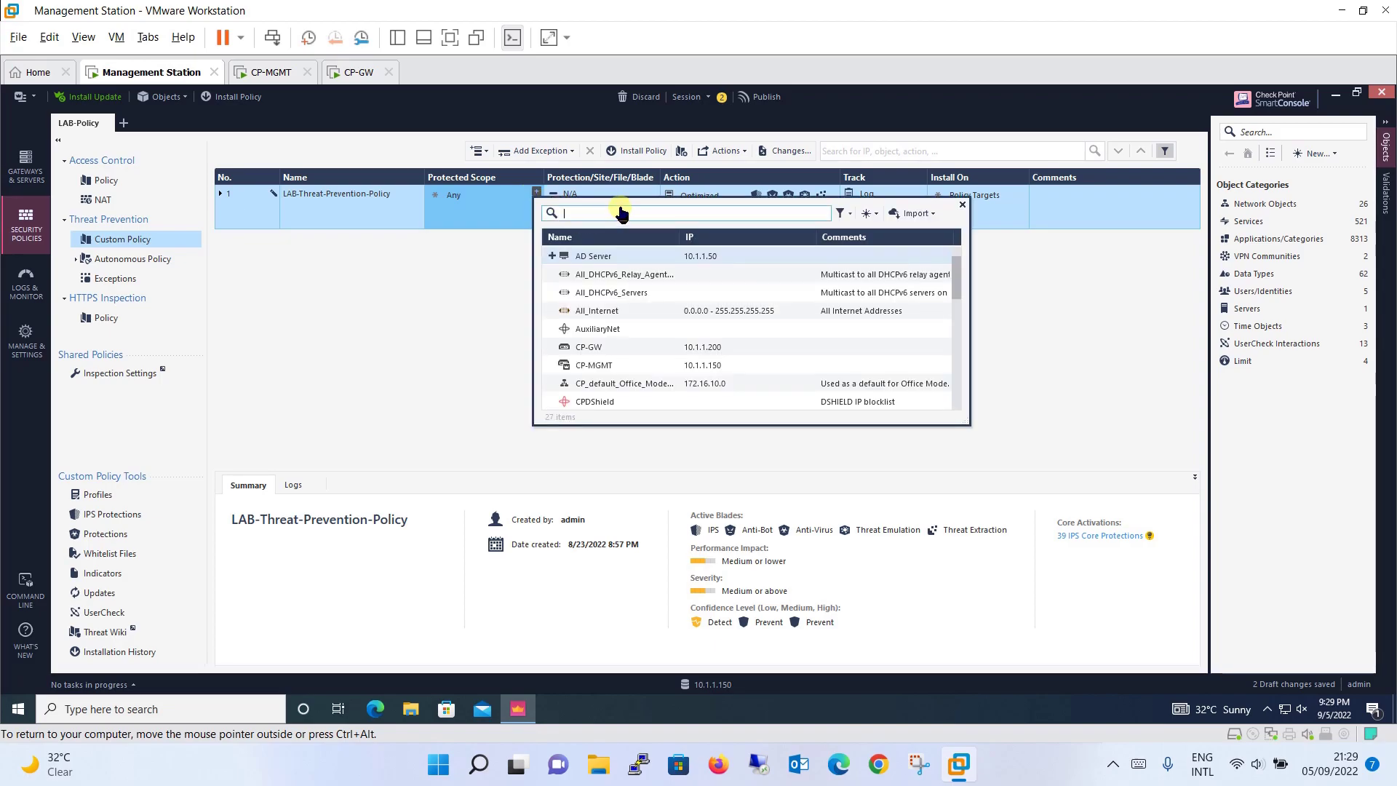
pyautogui.write('inter')
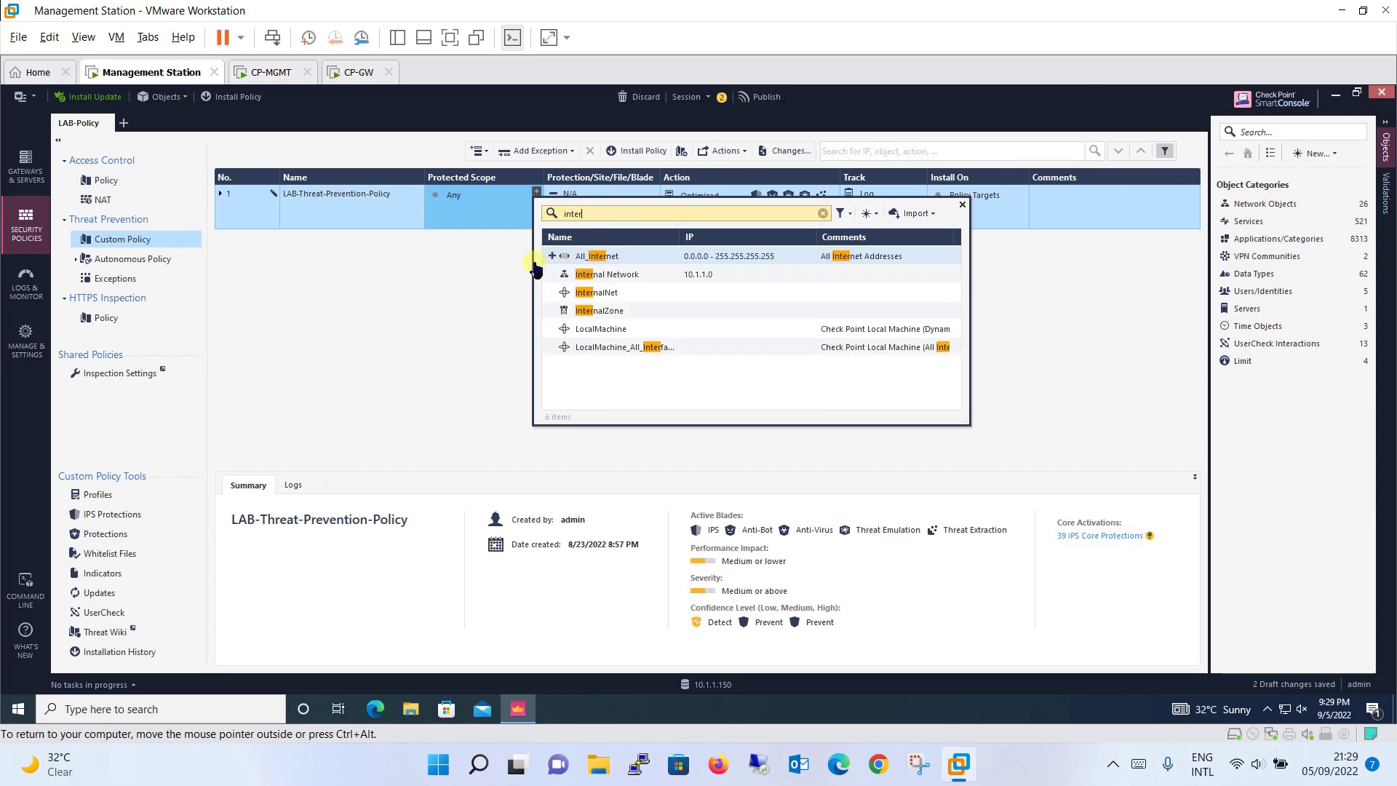
pyautogui.click(552, 274)
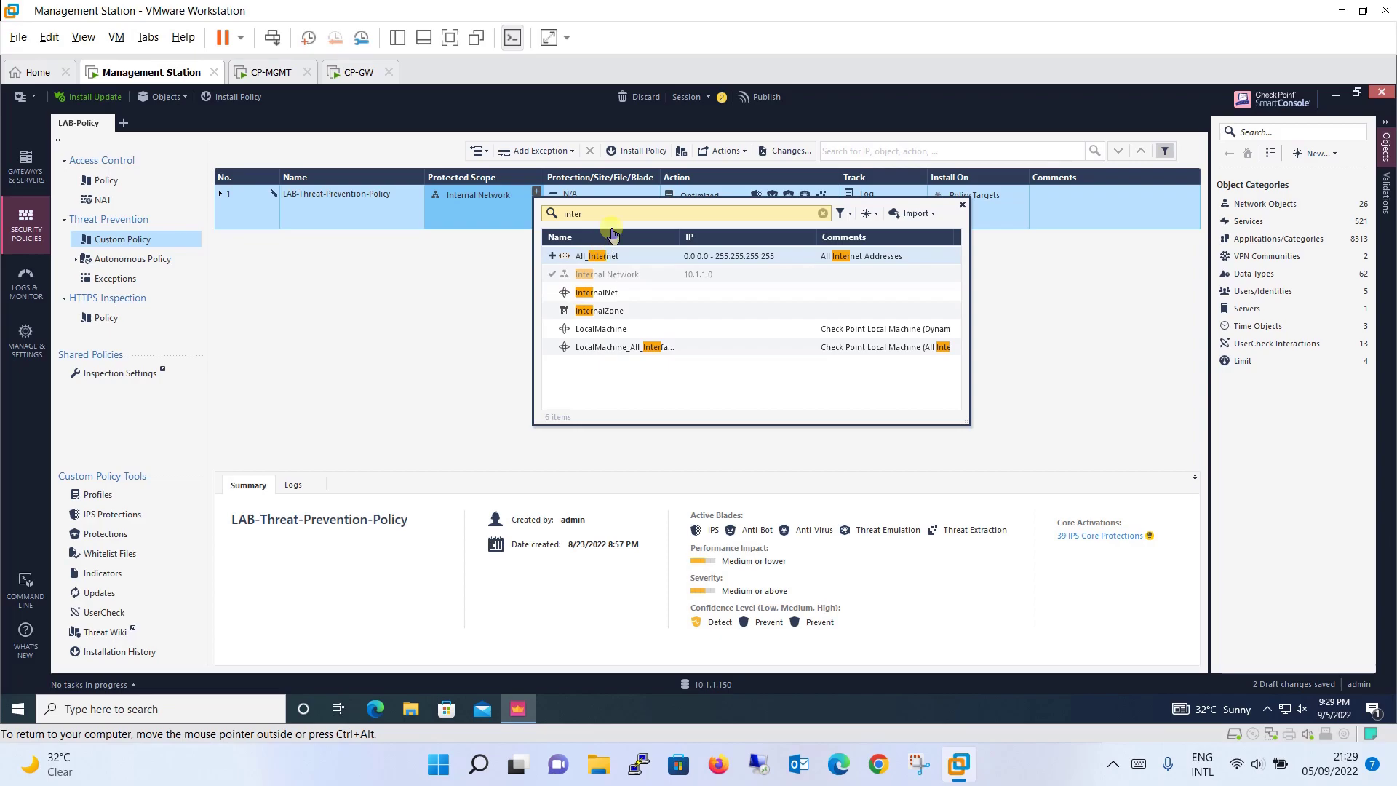
pyautogui.write('mz')
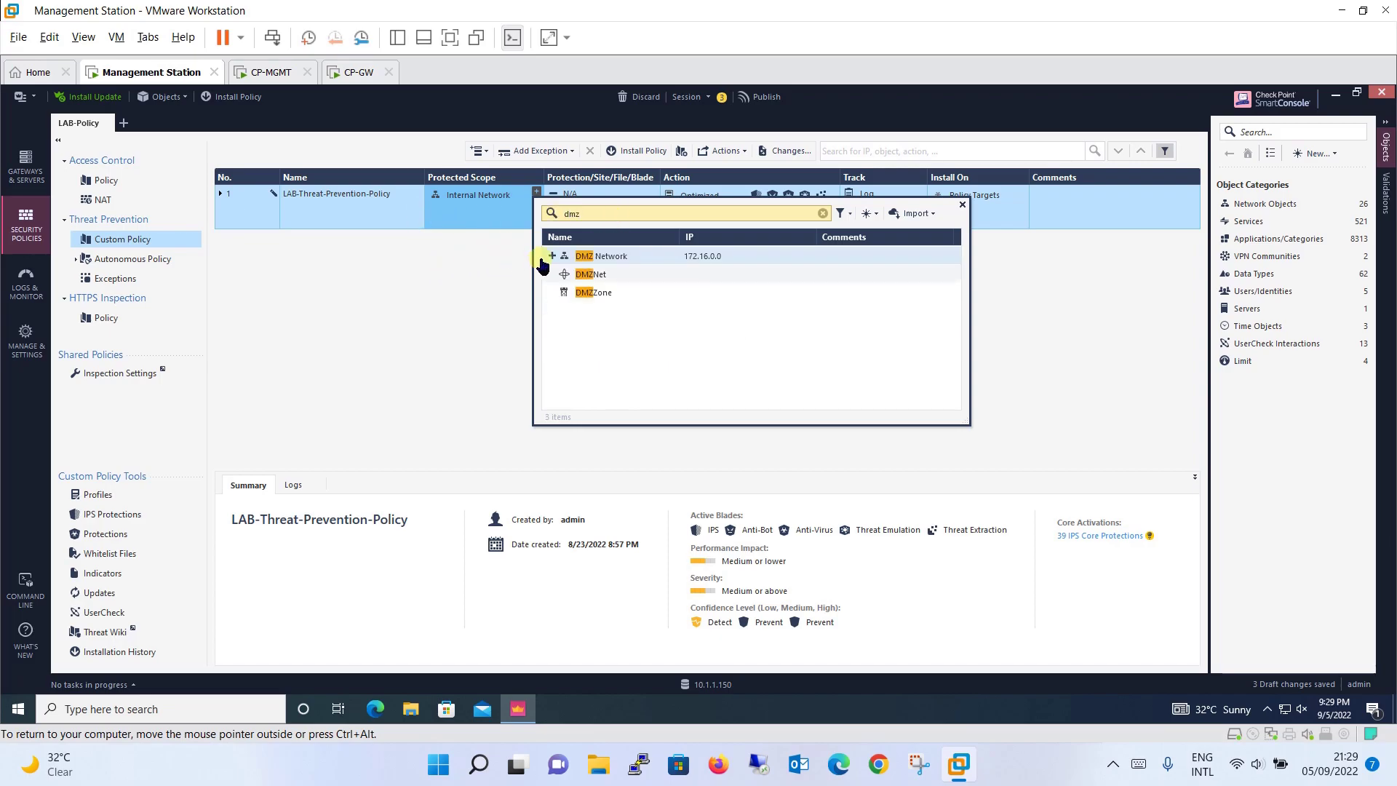
pyautogui.click(551, 257)
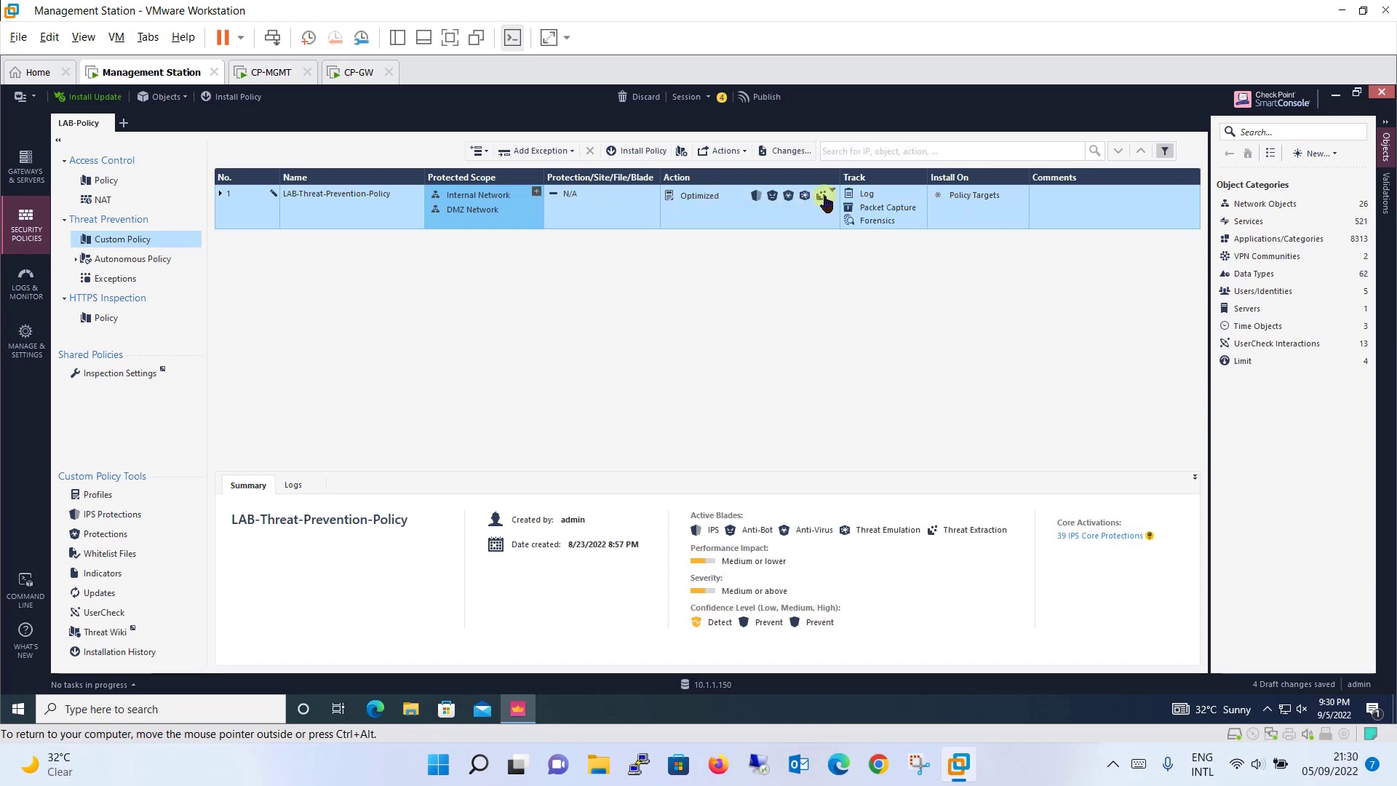
# Assign the LAB-Policy profile as the action of the LAB-Threat-Prevention-Policy rule
pyautogui.click(826, 201)
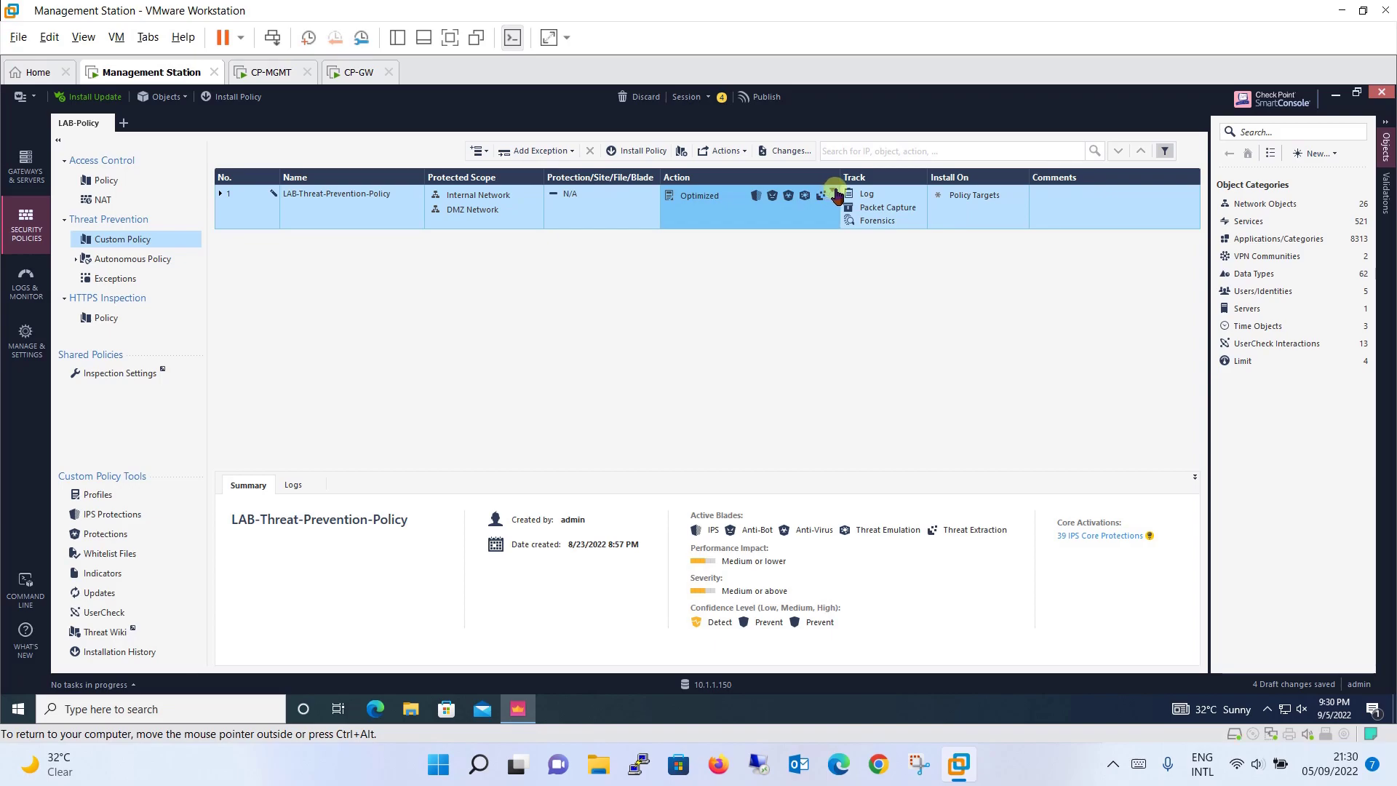
pyautogui.click(833, 193)
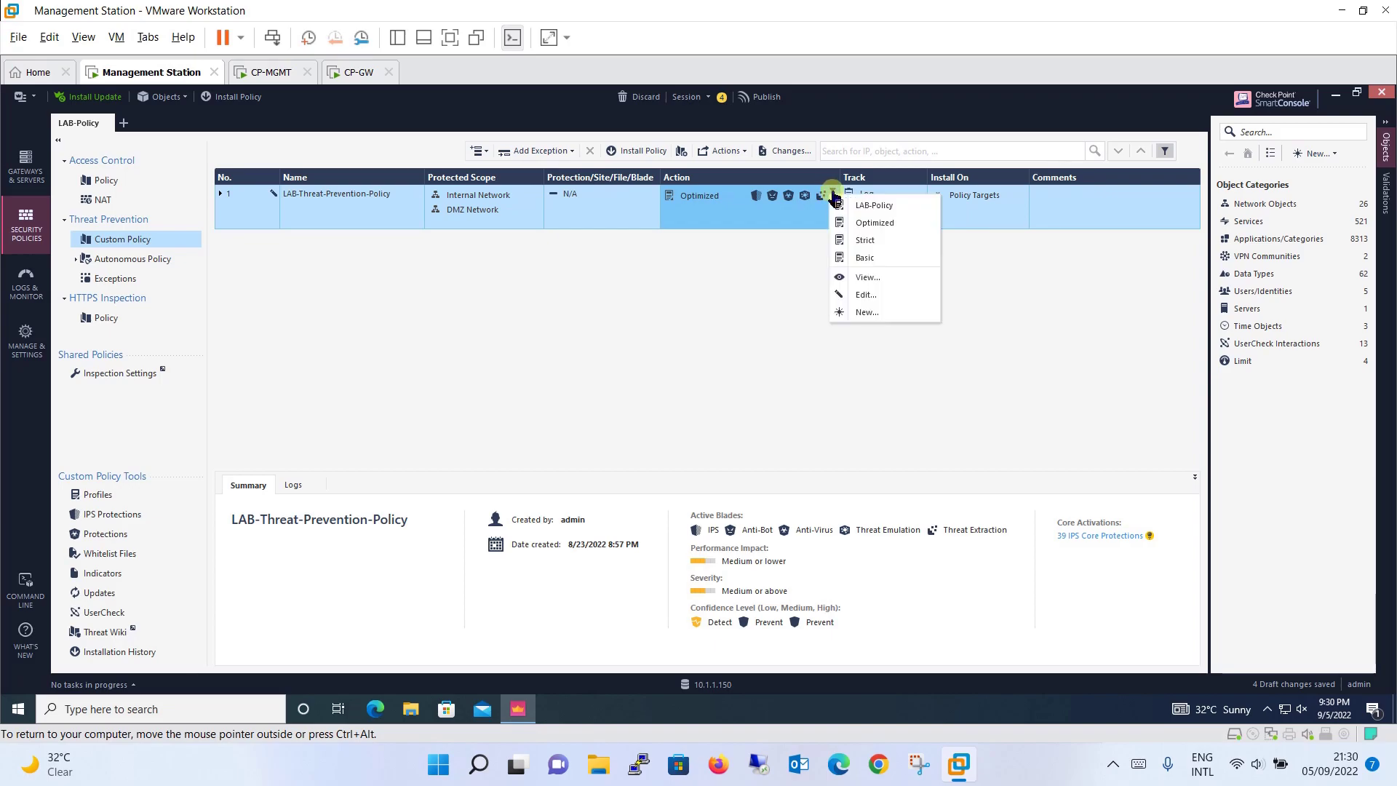
pyautogui.click(873, 206)
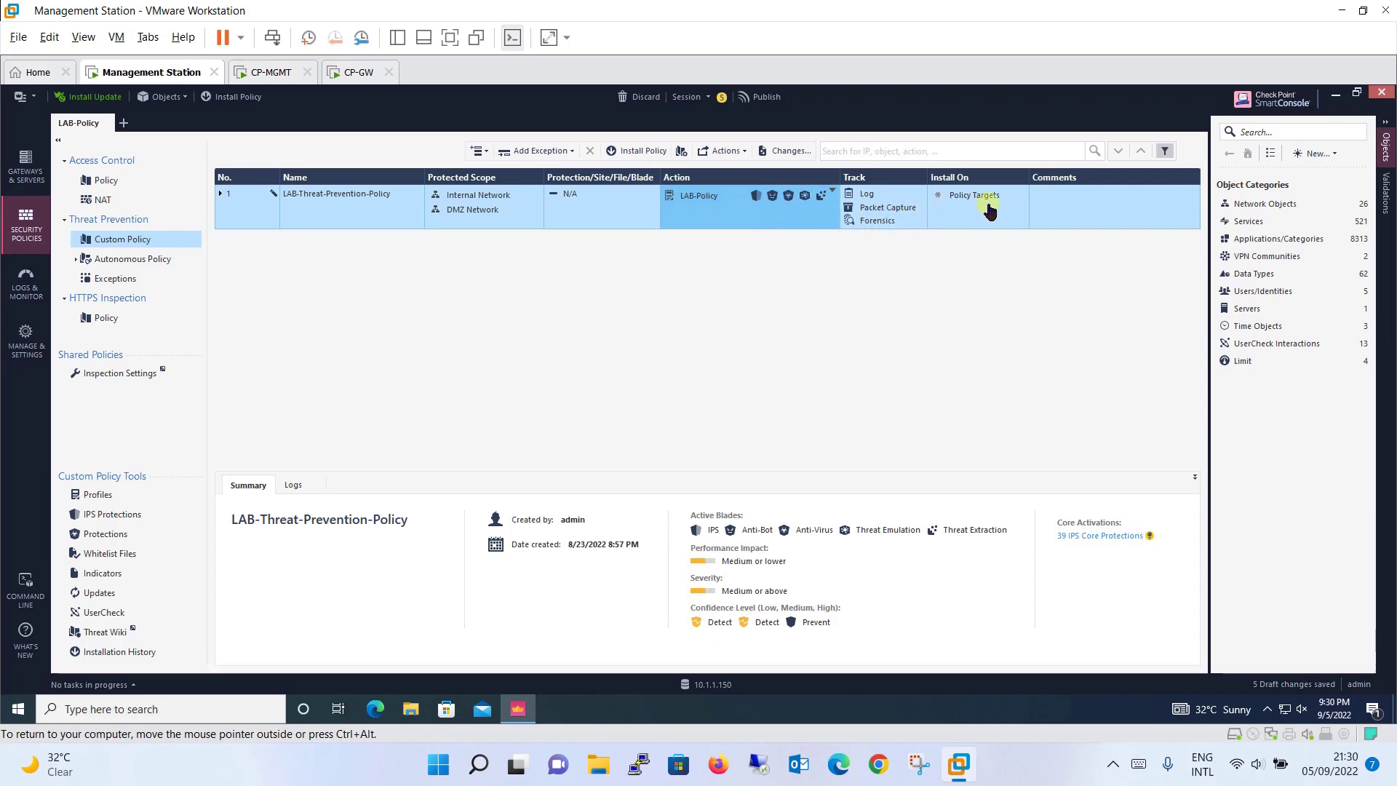
pyautogui.moveTo(986, 204)
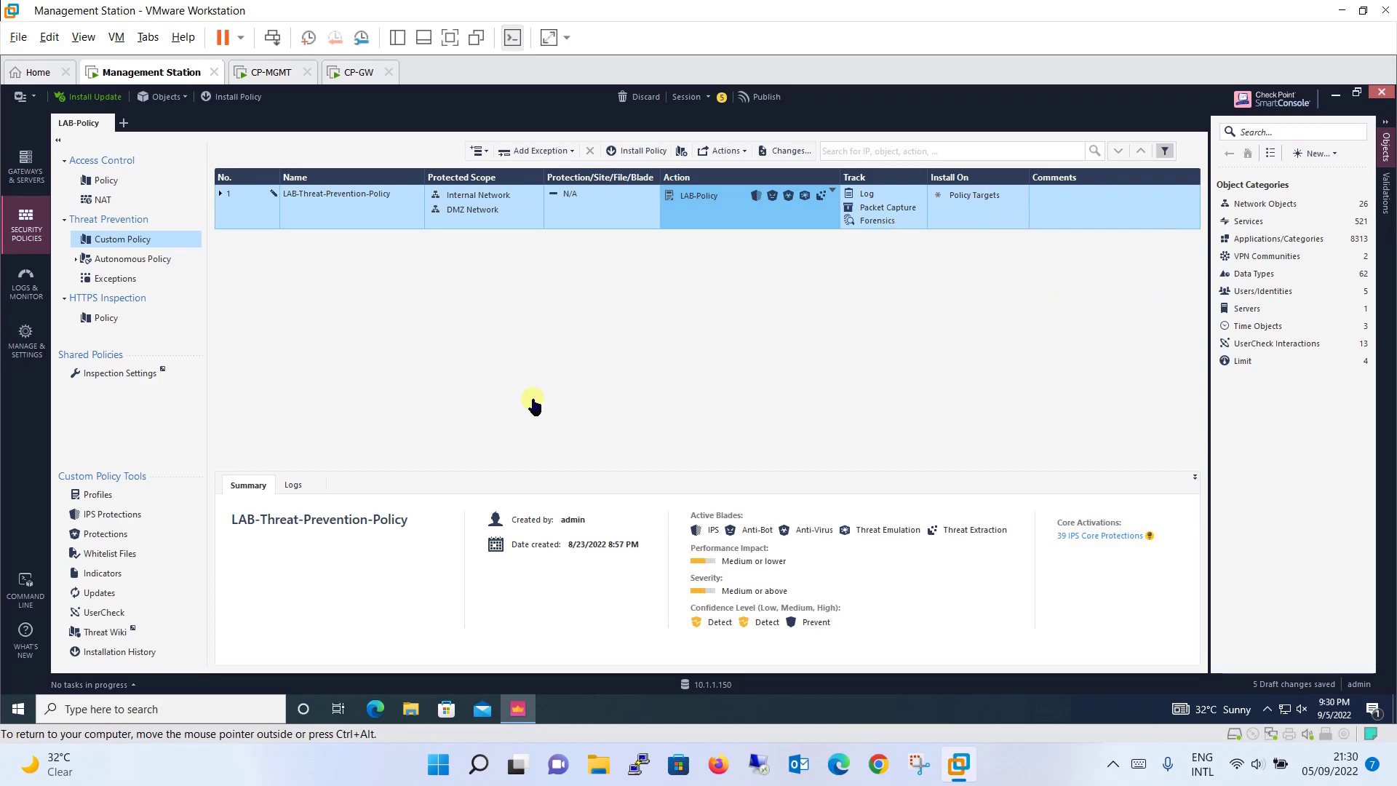
# Publish the session changes and install LAB-Policy with Access Control and Threat Prevention on CP-GW, proceeding despite the license warning
pyautogui.click(230, 99)
pyautogui.click(769, 485)
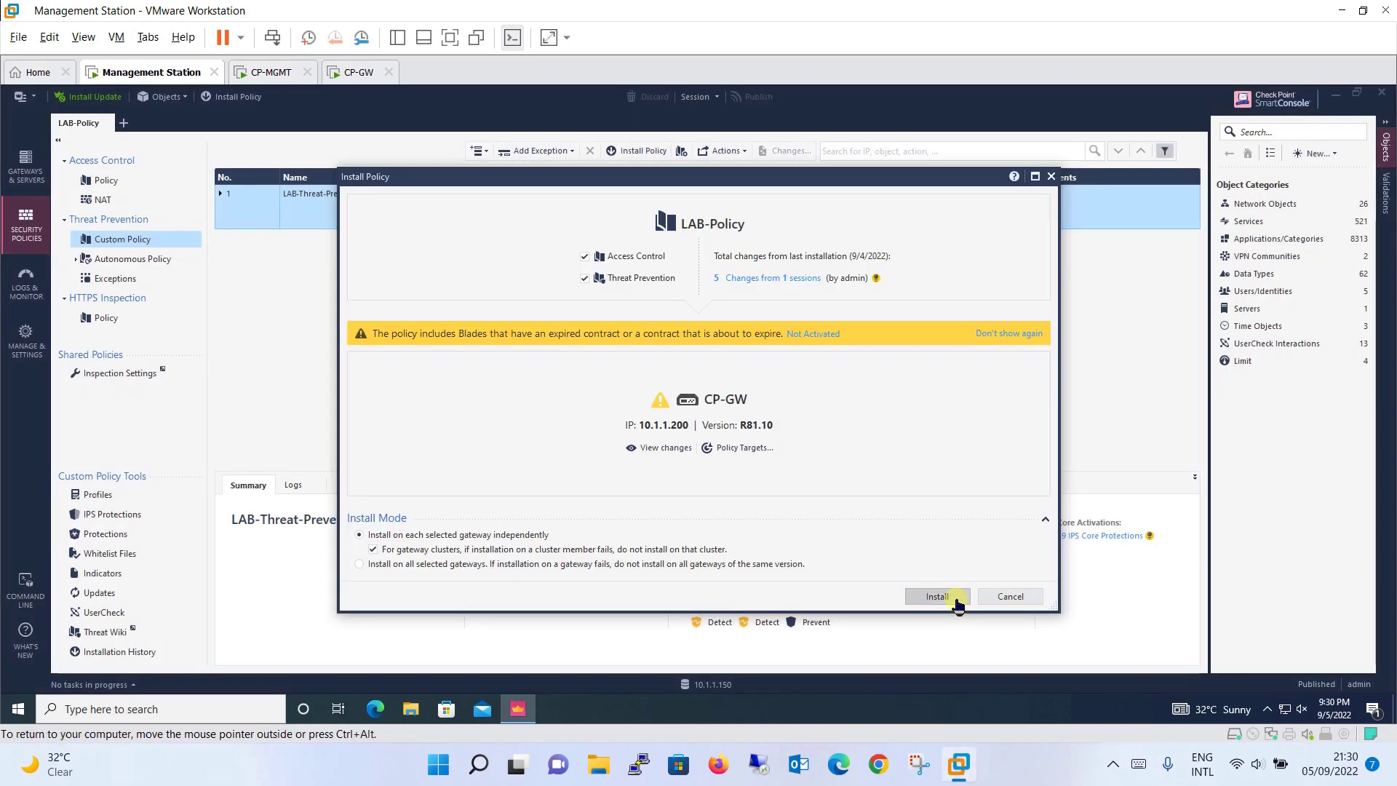
pyautogui.click(958, 604)
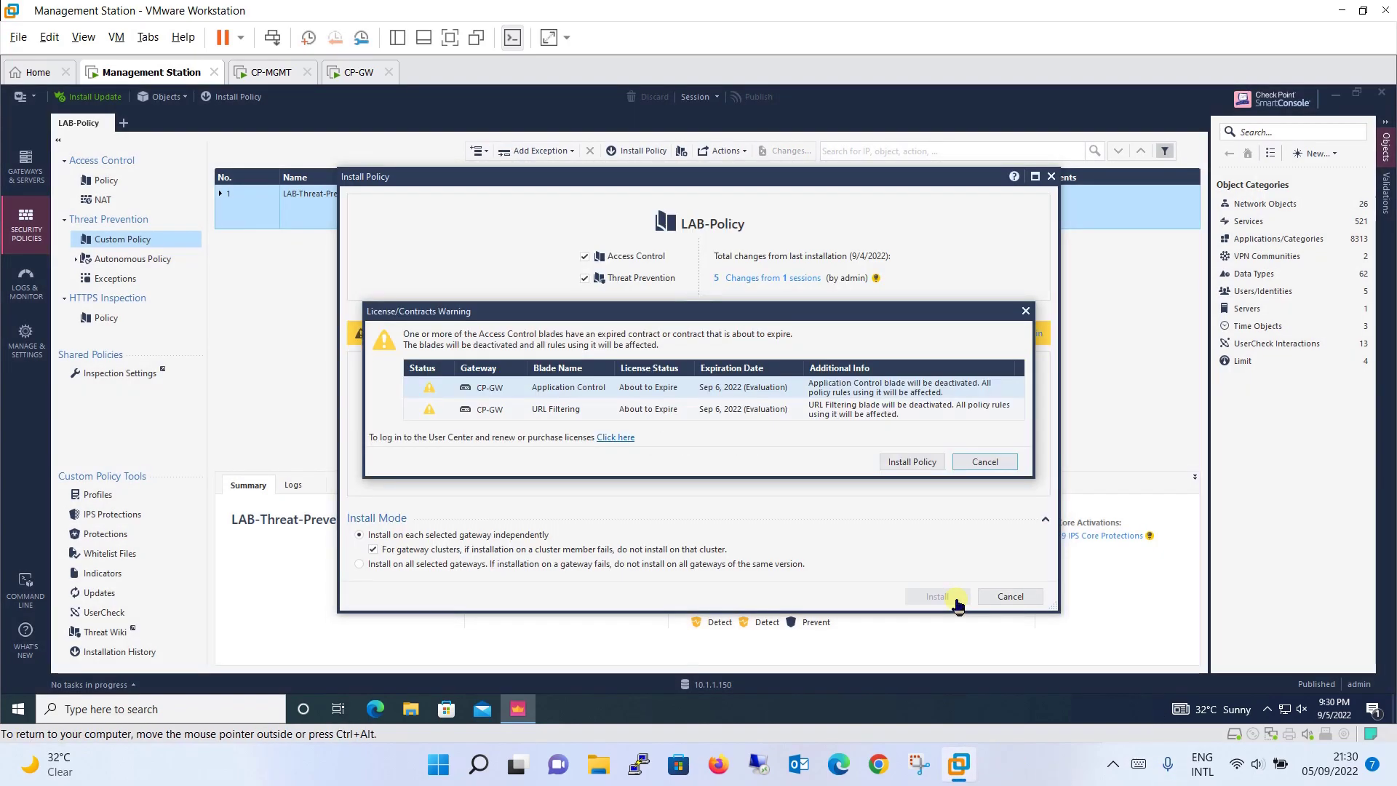
pyautogui.click(910, 464)
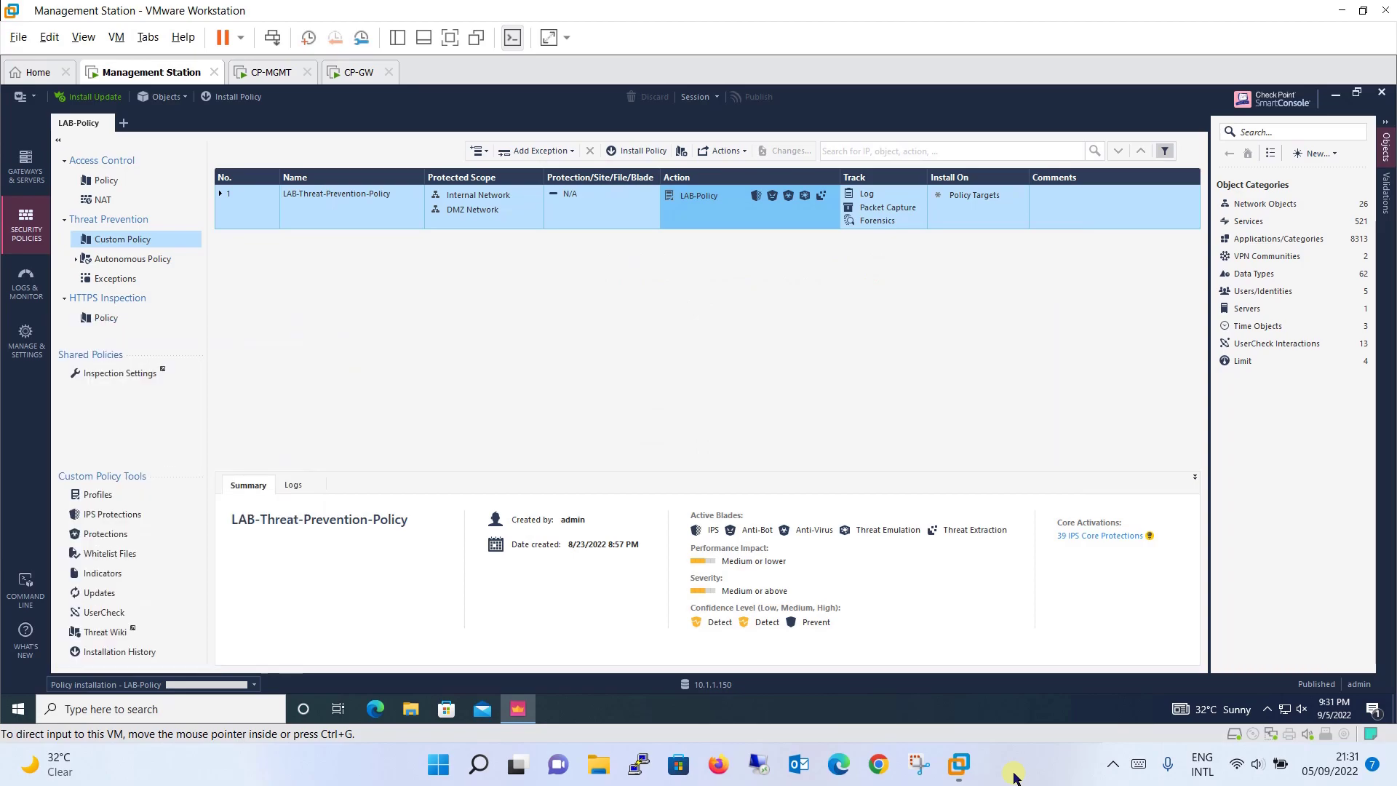
# Check the status of the LAB-Policy installation on CP-GW in the recent tasks list, then close the list
pyautogui.click(249, 684)
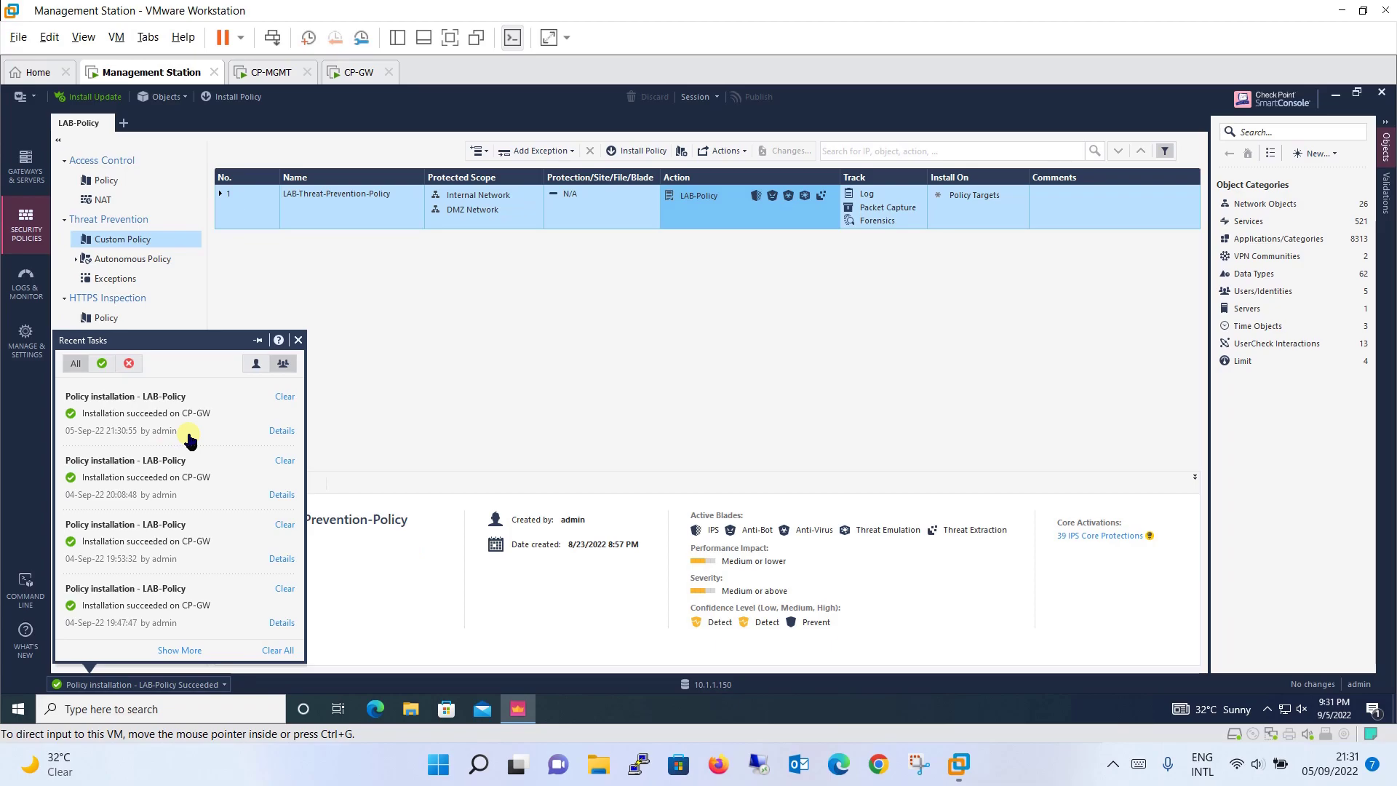
pyautogui.click(502, 390)
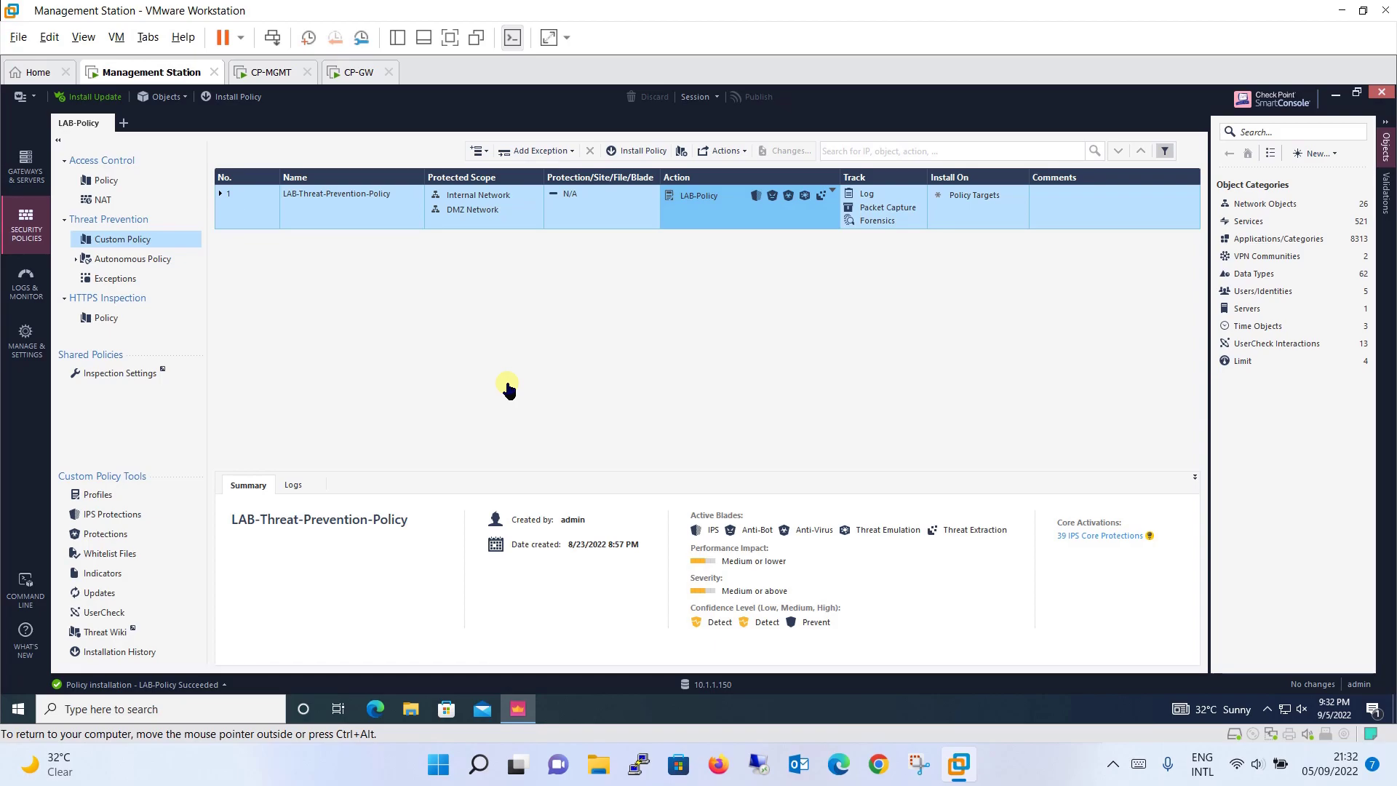
pyautogui.press('alt')
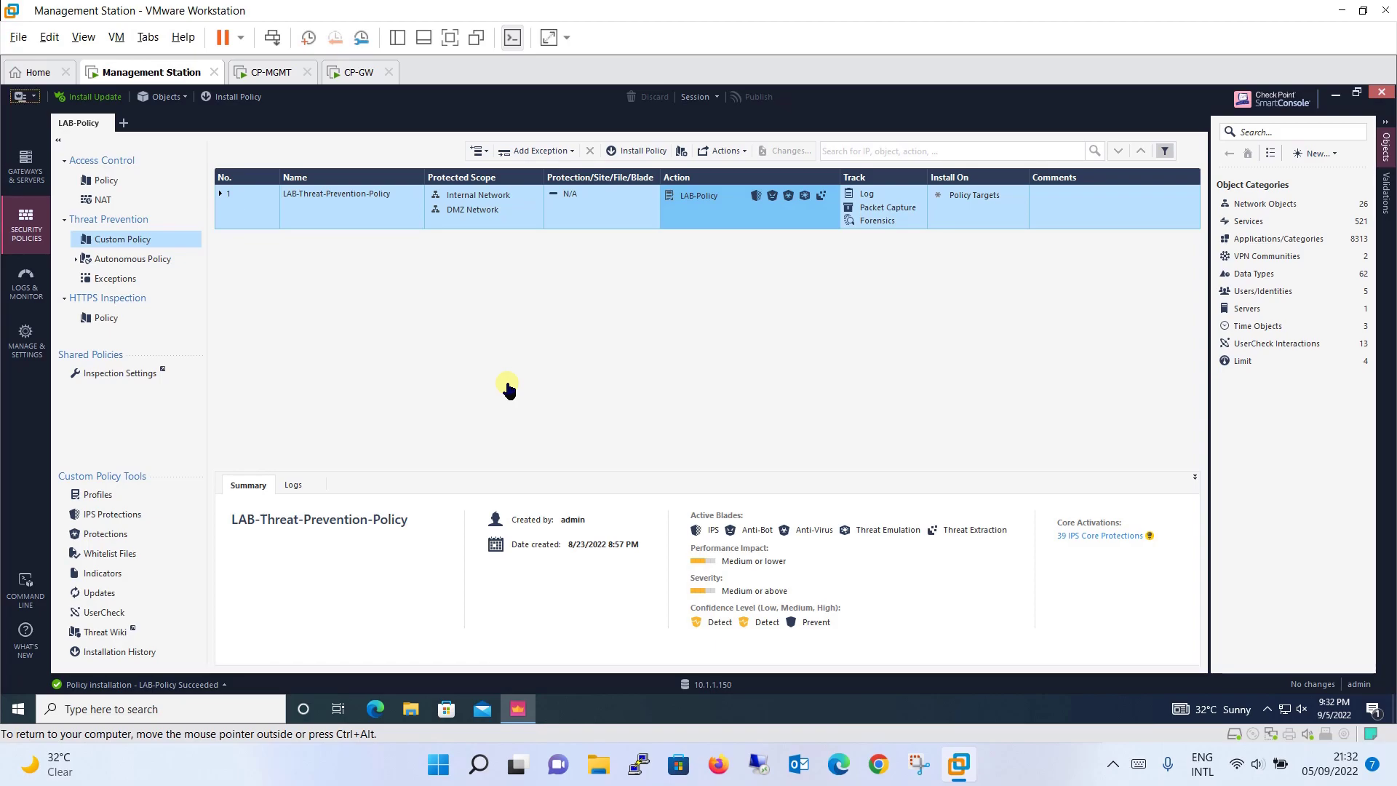